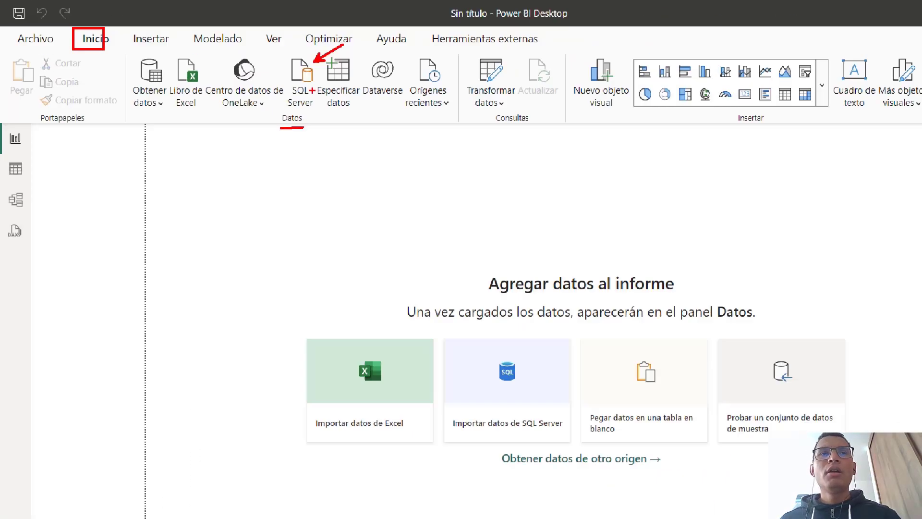
# Step: Connect to the SQL Server database at disproductos.database.windows.net using DirectQuery connectivity mode
pyautogui.click(305, 93)
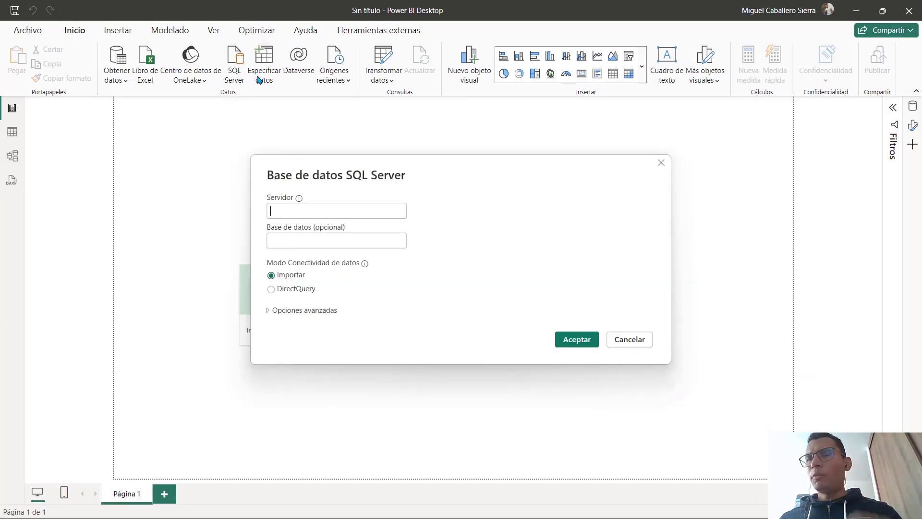
pyautogui.click(307, 210)
pyautogui.write('disproductos.database.windows.net')
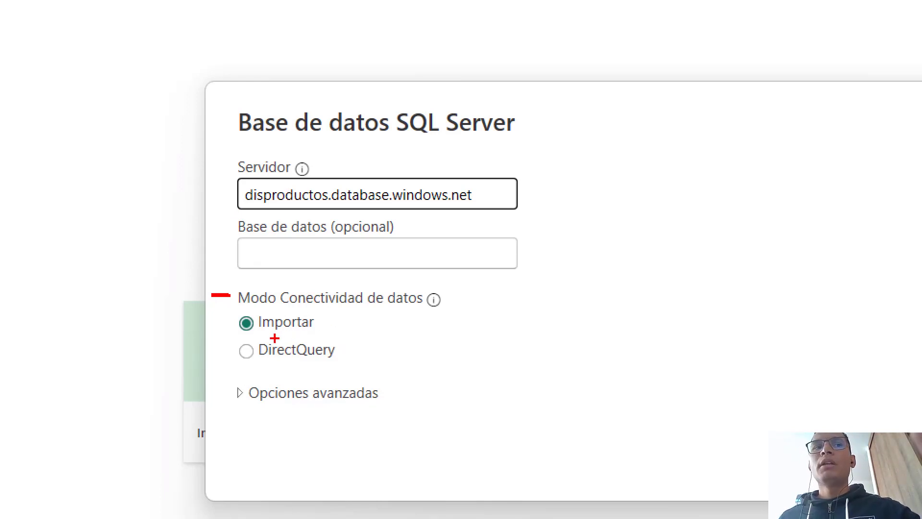
pyautogui.click(246, 351)
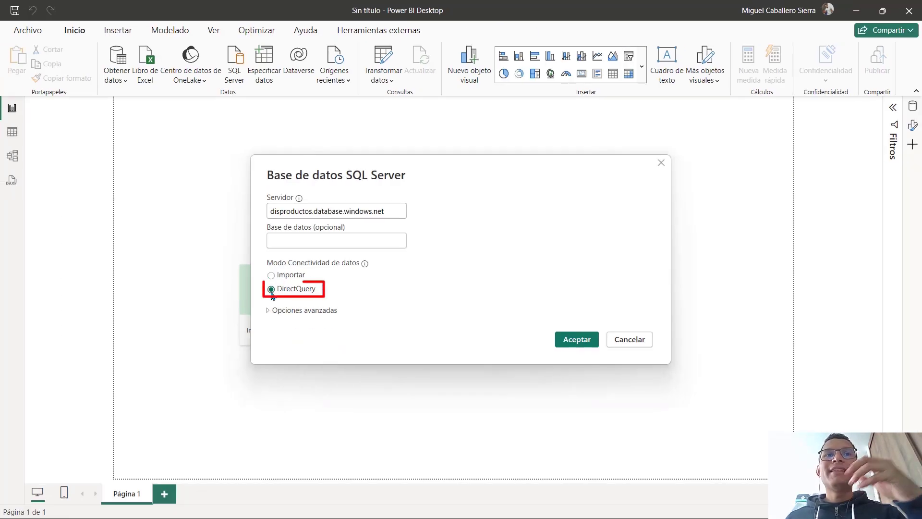
pyautogui.click(577, 341)
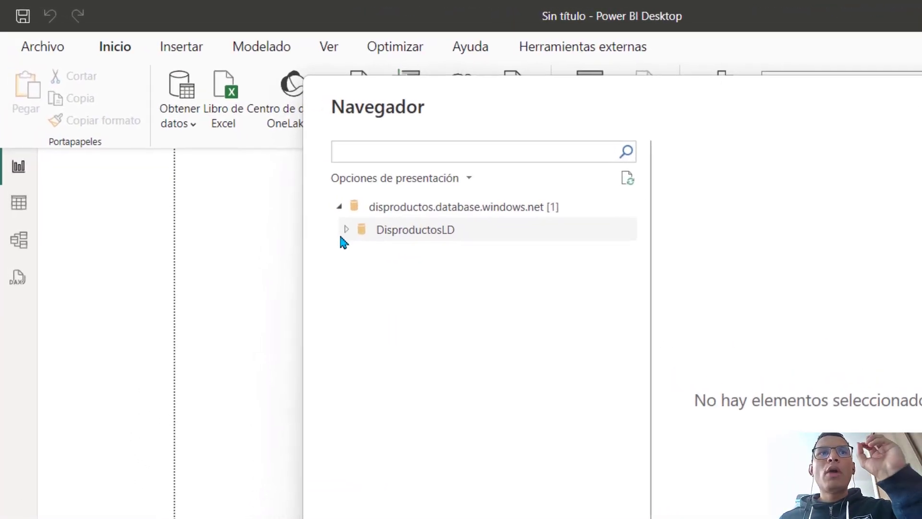
# Step: Select the Pedidos table in the DisproductosLD database, open it for data transformation and refresh its preview
pyautogui.click(349, 229)
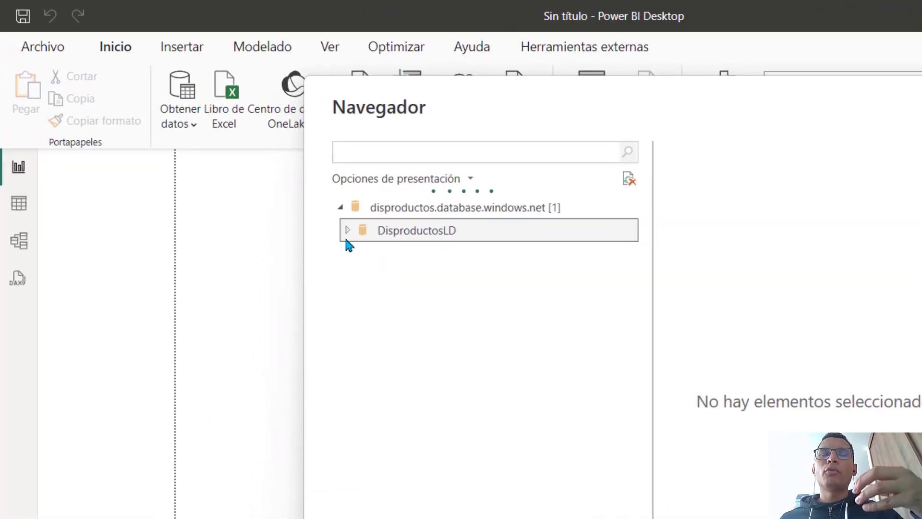
pyautogui.scroll(-1, 446, 460)
pyautogui.scroll(-4, 447, 460)
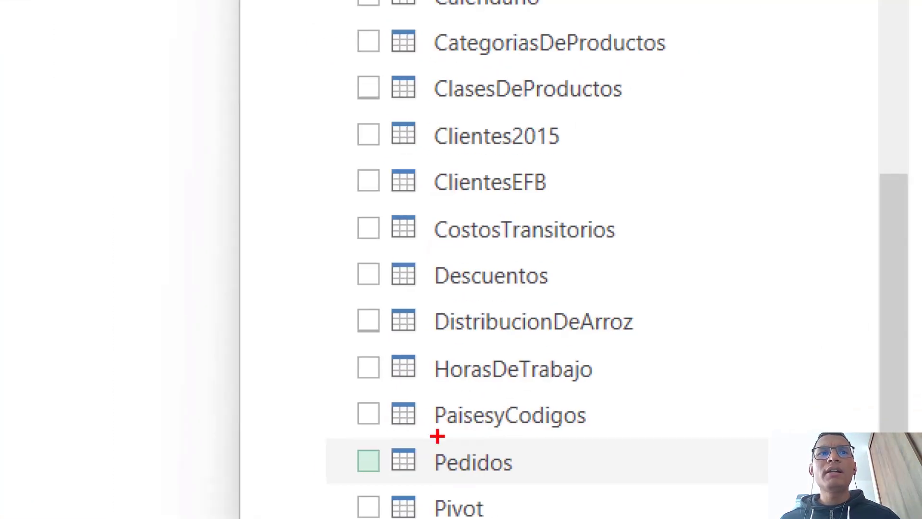
pyautogui.click(368, 461)
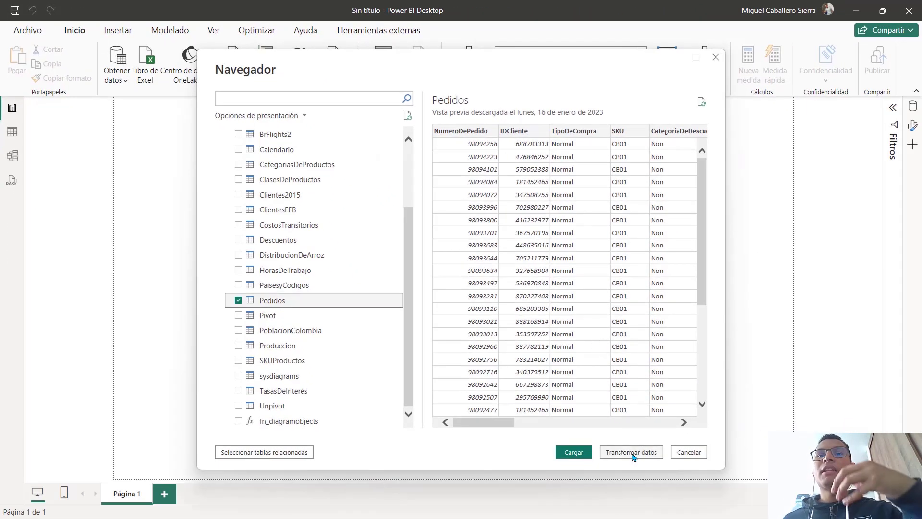
pyautogui.click(632, 454)
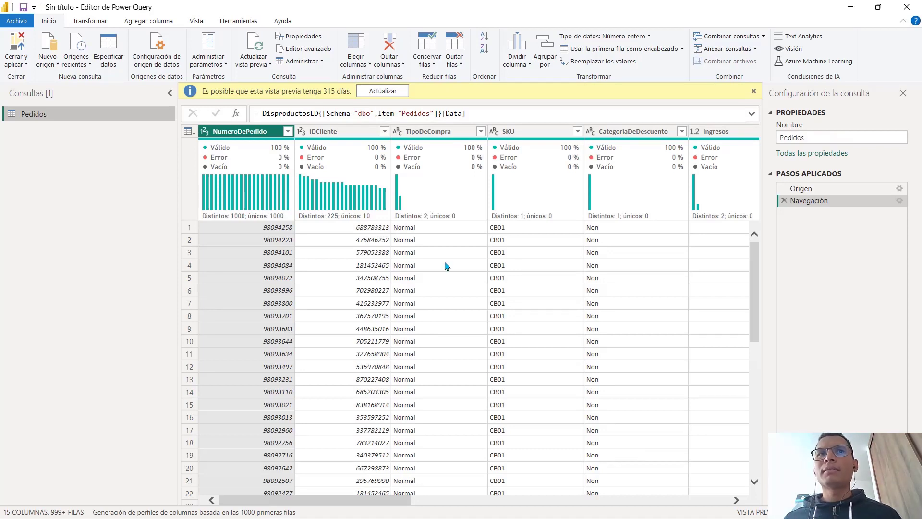
pyautogui.click(377, 92)
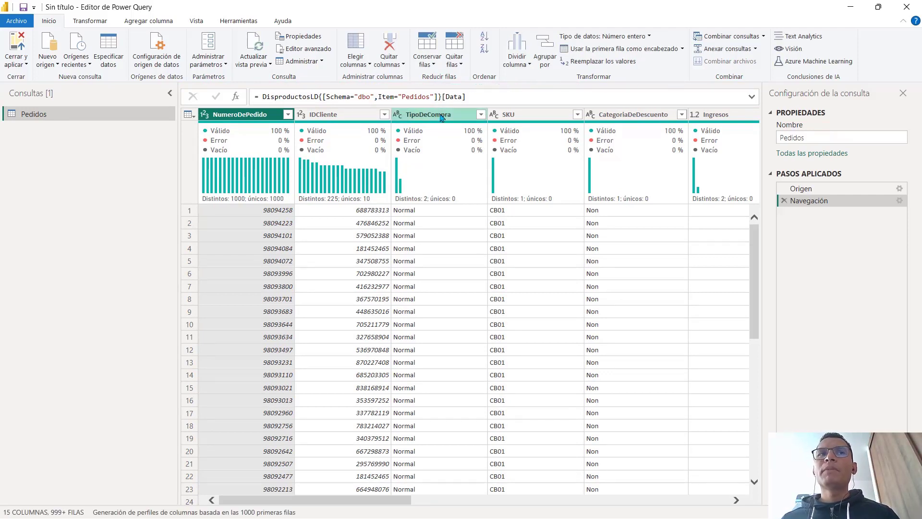
# Step: Filter the Pais column of the Pedidos query to keep only Colombia
pyautogui.moveTo(345, 503); pyautogui.dragTo(662, 502)
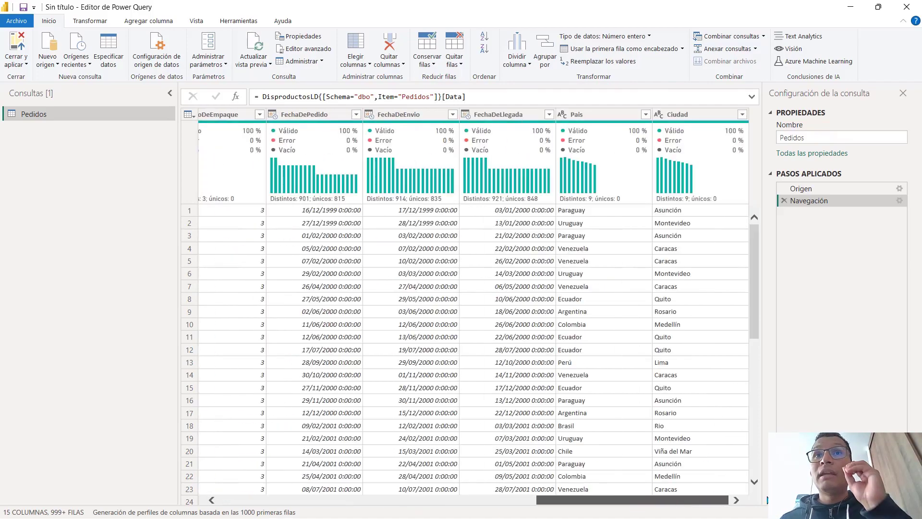
pyautogui.click(592, 120)
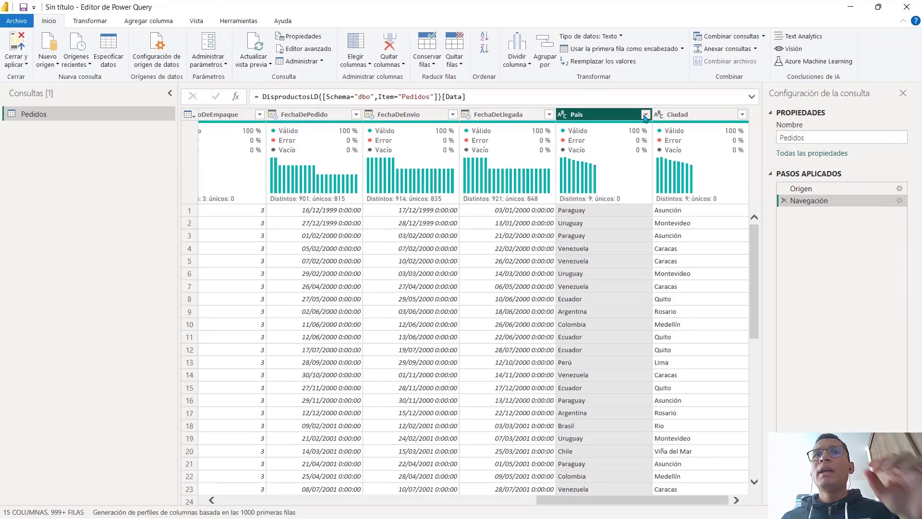
pyautogui.click(699, 138)
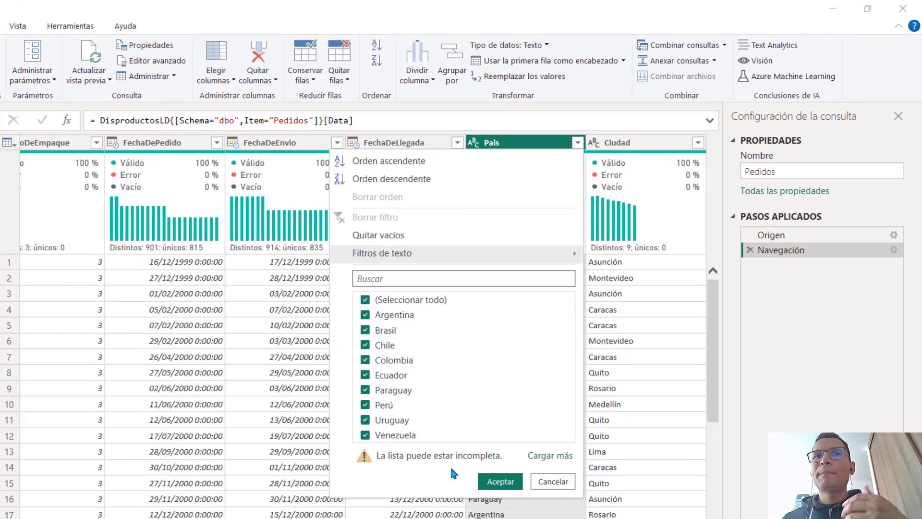
pyautogui.click(373, 301)
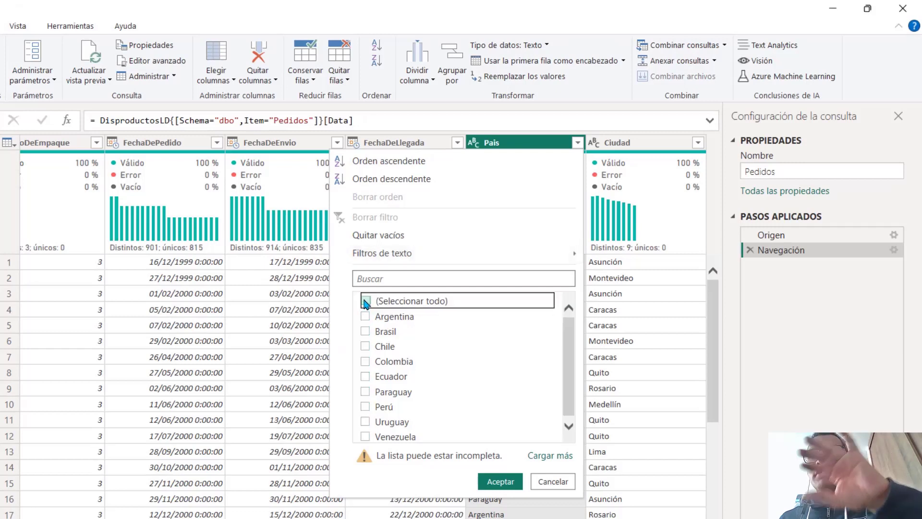
pyautogui.click(367, 360)
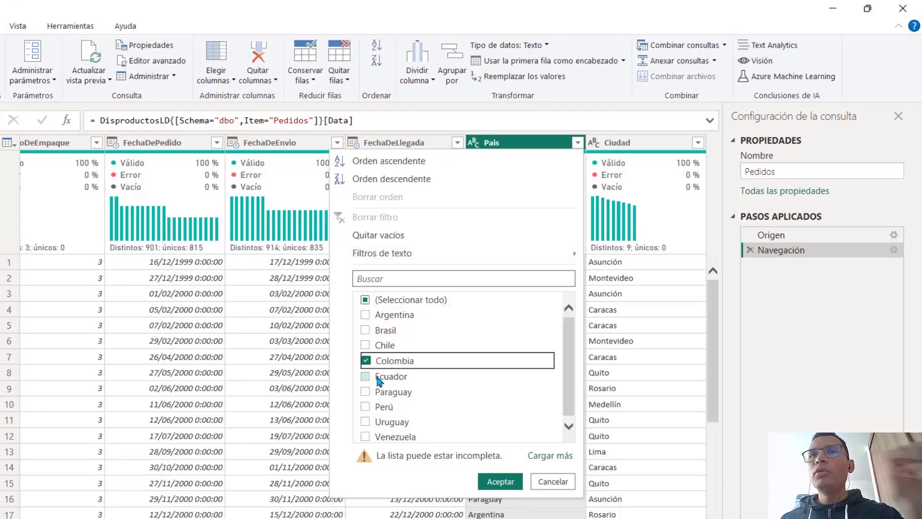
pyautogui.click(497, 481)
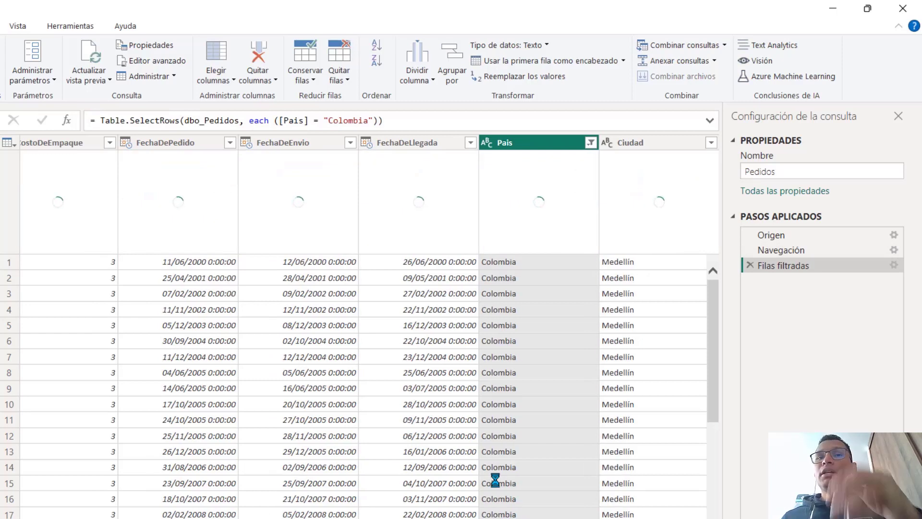
pyautogui.scroll(-7, 509, 379)
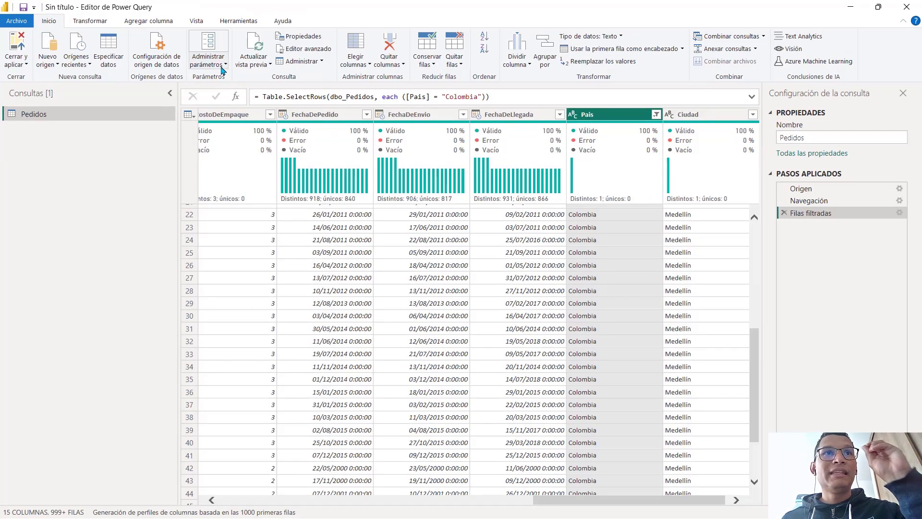
# Step: Create a new query parameter named PaisSeleccionado with Colombia as its current value
pyautogui.click(452, 127)
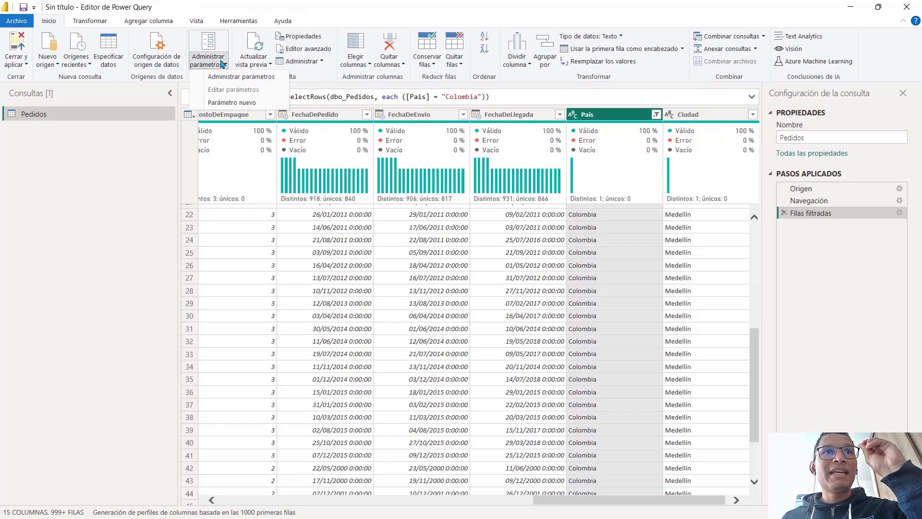
pyautogui.click(222, 103)
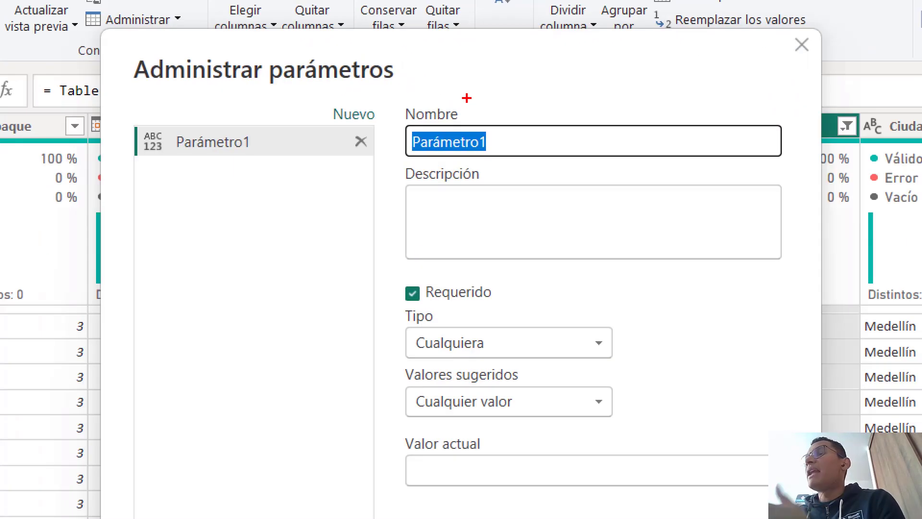
pyautogui.press('Escape')
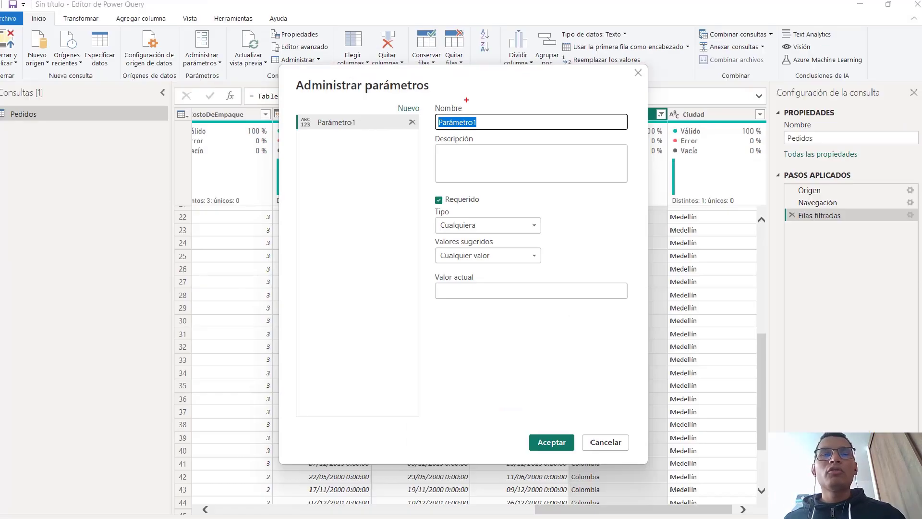
pyautogui.moveTo(480, 117); pyautogui.dragTo(413, 122)
pyautogui.write('PaisSeleccionado')
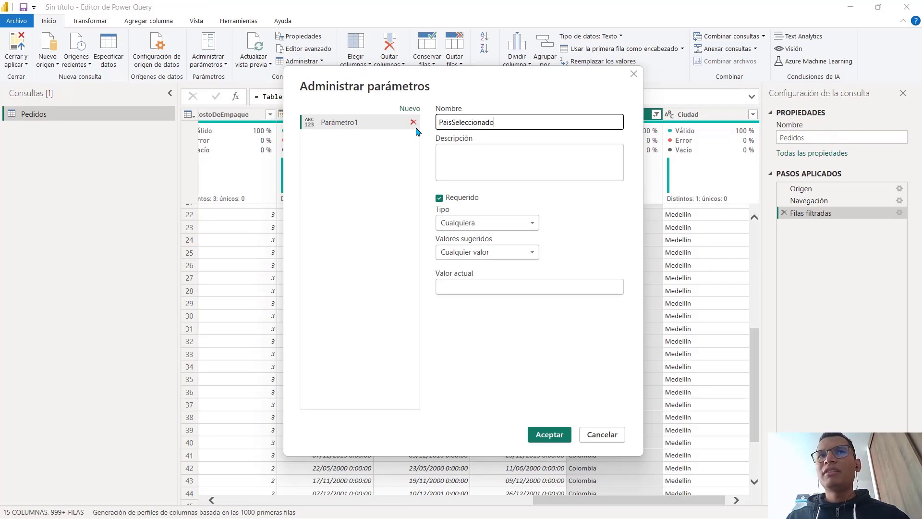
pyautogui.hotkey('ctrl', '1')
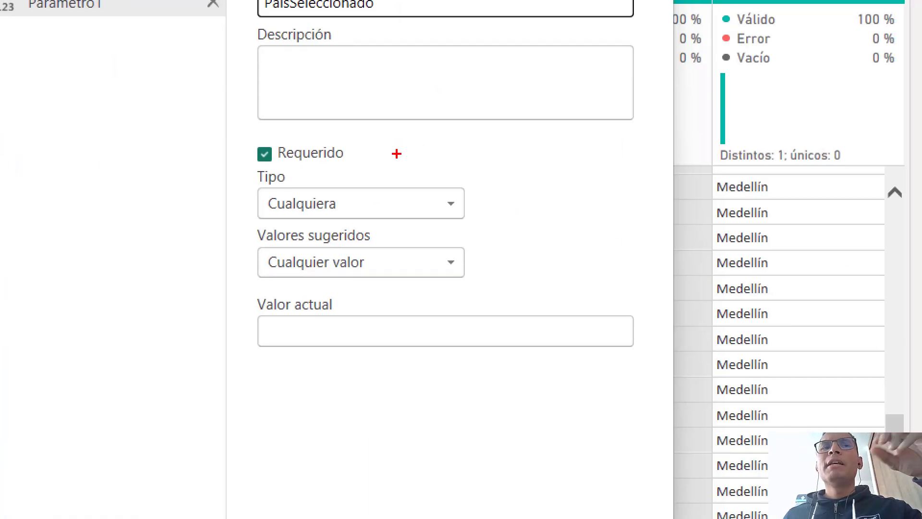
pyautogui.moveTo(306, 288)
pyautogui.mouseDown()
pyautogui.moveTo(188, 291)
pyautogui.moveTo(324, 284)
pyautogui.mouseUp()
pyautogui.press('Escape')
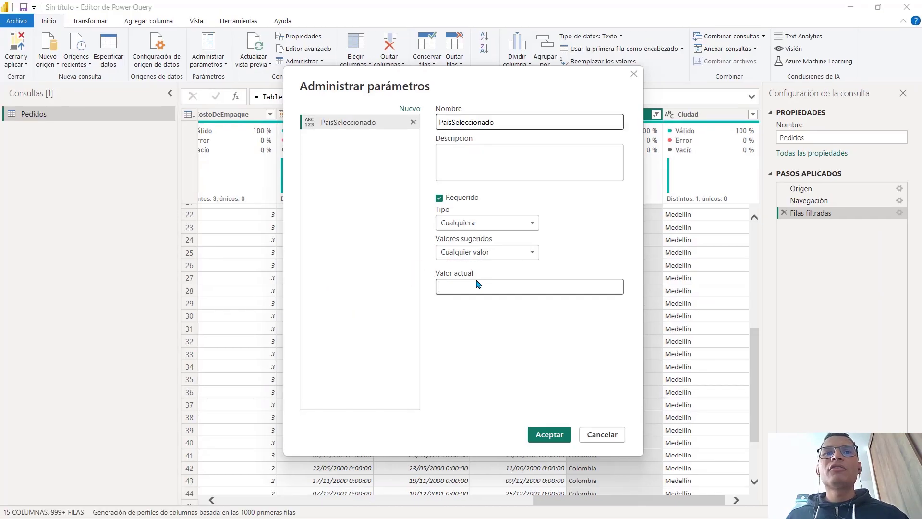
pyautogui.click(475, 287)
pyautogui.write('Colombia')
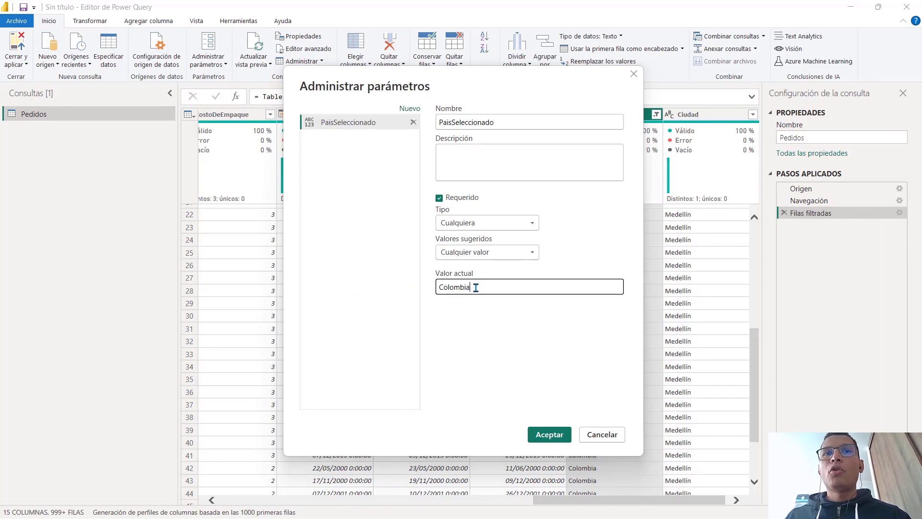
pyautogui.click(548, 434)
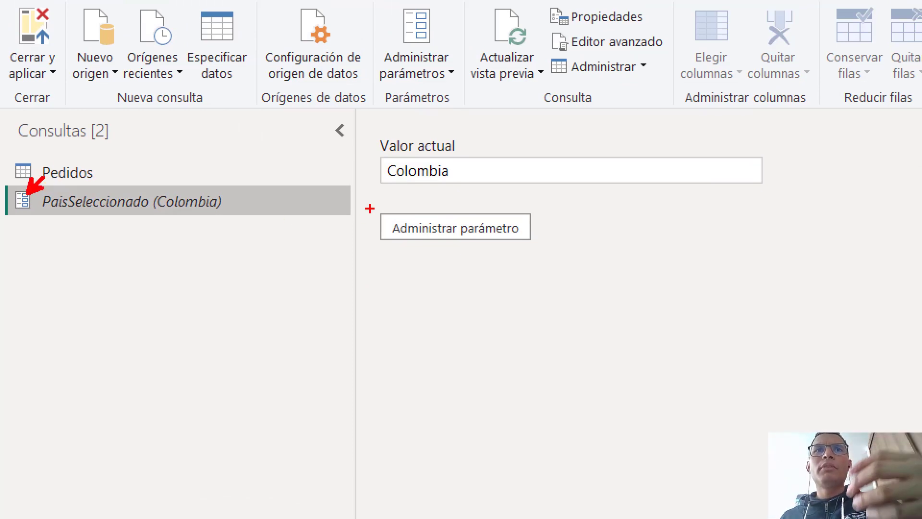
# Step: Return to the Pedidos query and examine the Table.SelectRows formula that filters the Pais column
pyautogui.moveTo(358, 127); pyautogui.dragTo(797, 186)
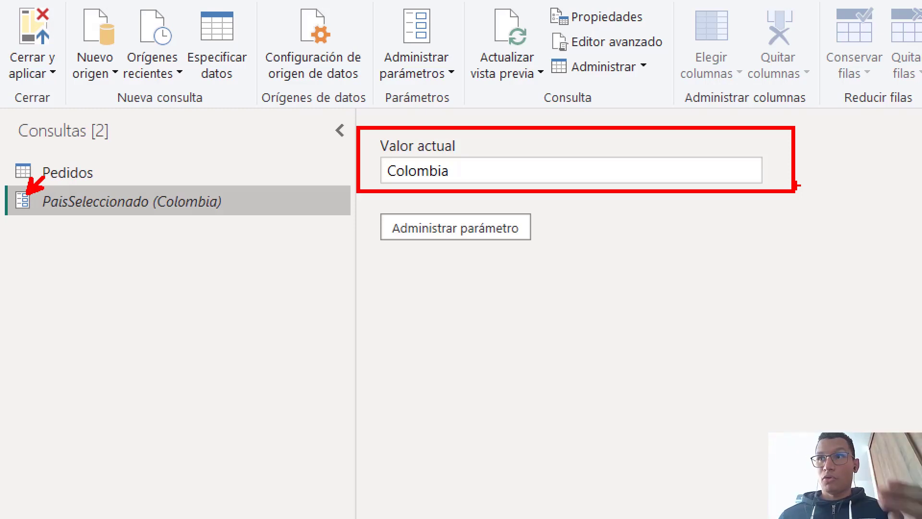
pyautogui.click(105, 172)
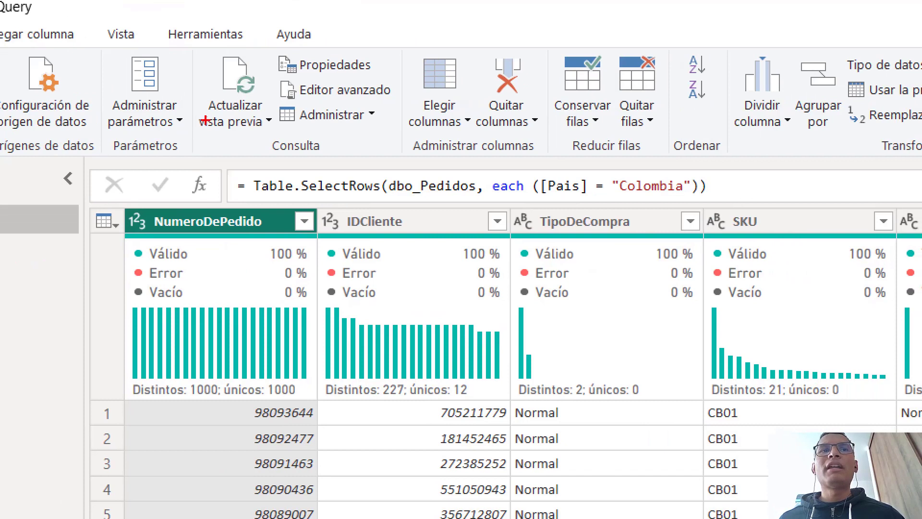
pyautogui.moveTo(218, 154)
pyautogui.mouseDown()
pyautogui.moveTo(765, 216)
pyautogui.moveTo(731, 215)
pyautogui.mouseUp()
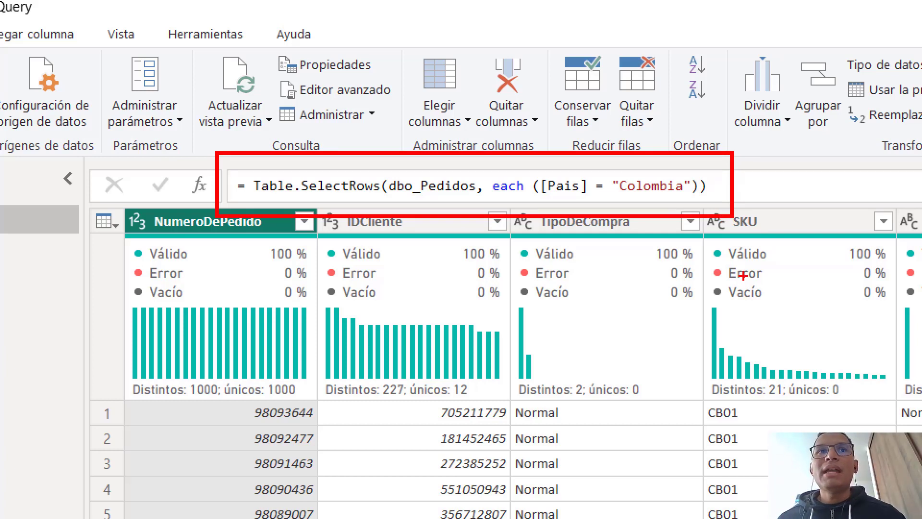
pyautogui.moveTo(263, 202)
pyautogui.mouseDown()
pyautogui.moveTo(387, 202)
pyautogui.moveTo(375, 202)
pyautogui.mouseUp()
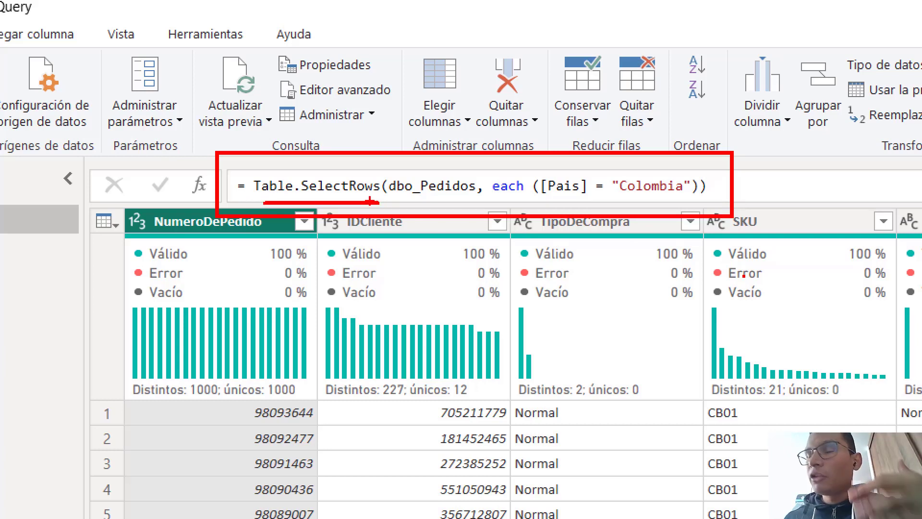
pyautogui.moveTo(435, 173); pyautogui.dragTo(461, 135)
pyautogui.moveTo(390, 200); pyautogui.dragTo(464, 202)
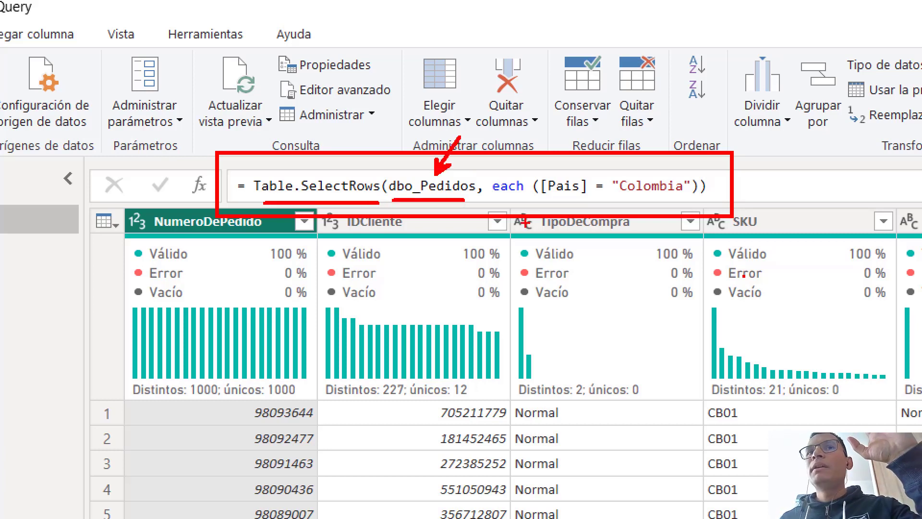
pyautogui.moveTo(555, 207); pyautogui.dragTo(681, 207)
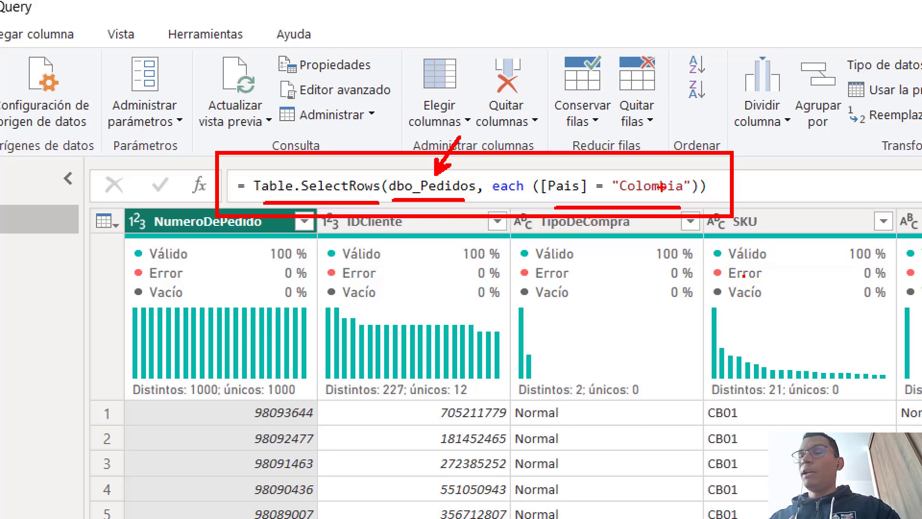
pyautogui.moveTo(623, 164)
pyautogui.mouseDown()
pyautogui.moveTo(610, 199)
pyautogui.moveTo(688, 188)
pyautogui.moveTo(644, 169)
pyautogui.mouseUp()
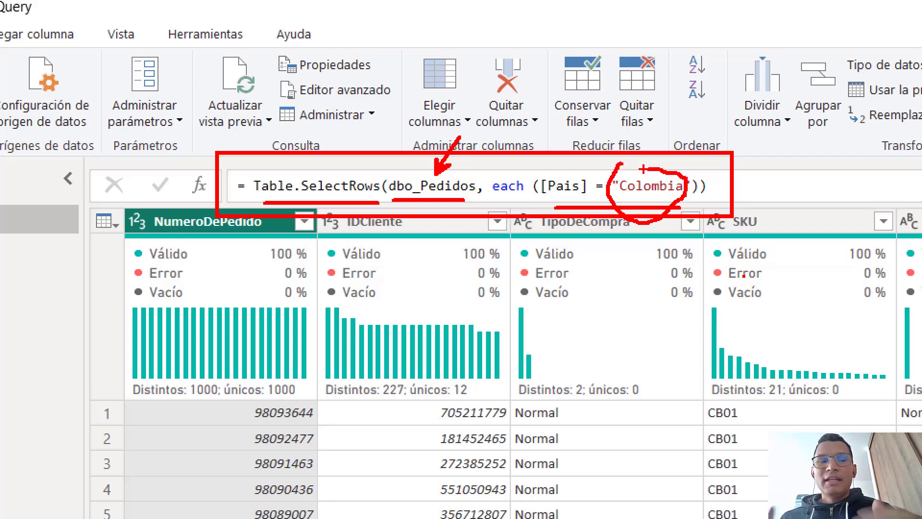
pyautogui.press('Escape')
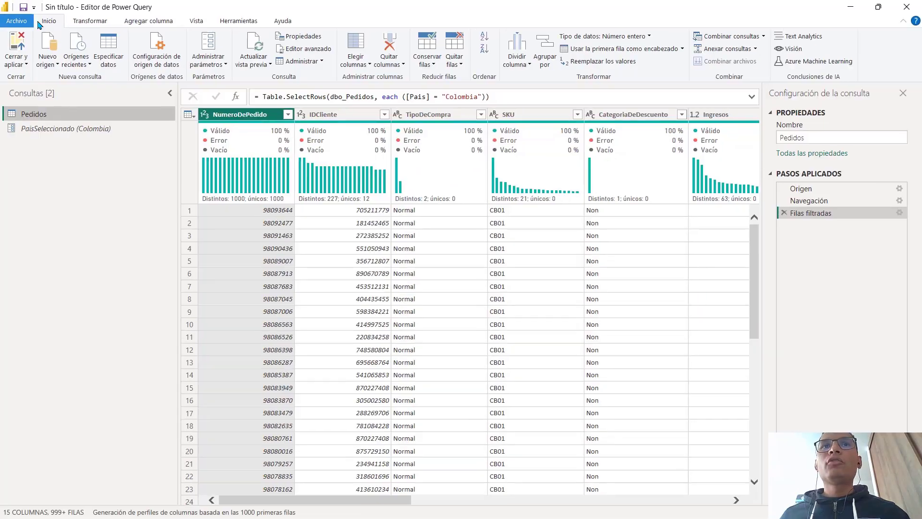
# Step: Replace "Colombia" with the PaisSeleccionado parameter in the Pedidos query's row filter formula and check the Pais column
pyautogui.click(884, 120)
pyautogui.hotkey('shift', 'Right')
pyautogui.hotkey('shift', 'Right')
pyautogui.hotkey('shift', 'Right')
pyautogui.hotkey('shift', 'Right')
pyautogui.hotkey('shift', 'Right')
pyautogui.hotkey('shift', 'Right')
pyautogui.hotkey('shift', 'Right')
pyautogui.hotkey('shift', 'Right')
pyautogui.hotkey('shift', 'Right')
pyautogui.hotkey('shift', 'Right')
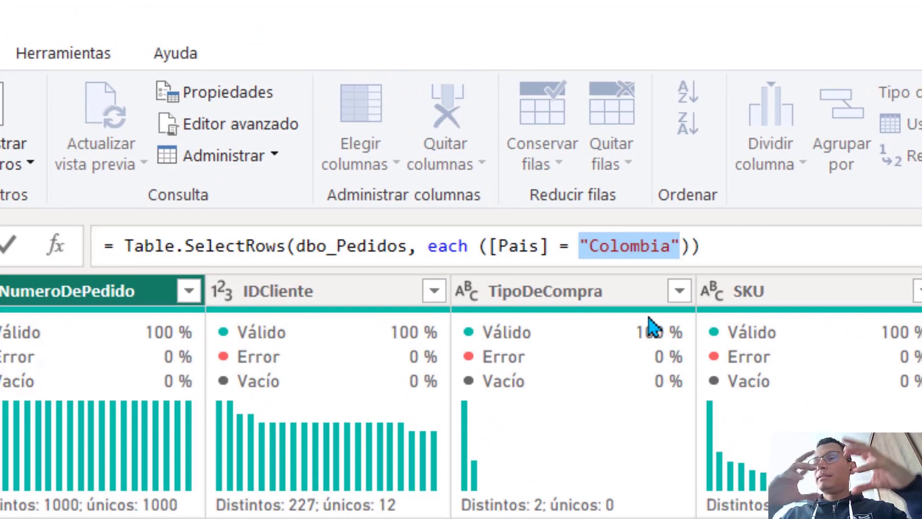
pyautogui.press('BackSpace')
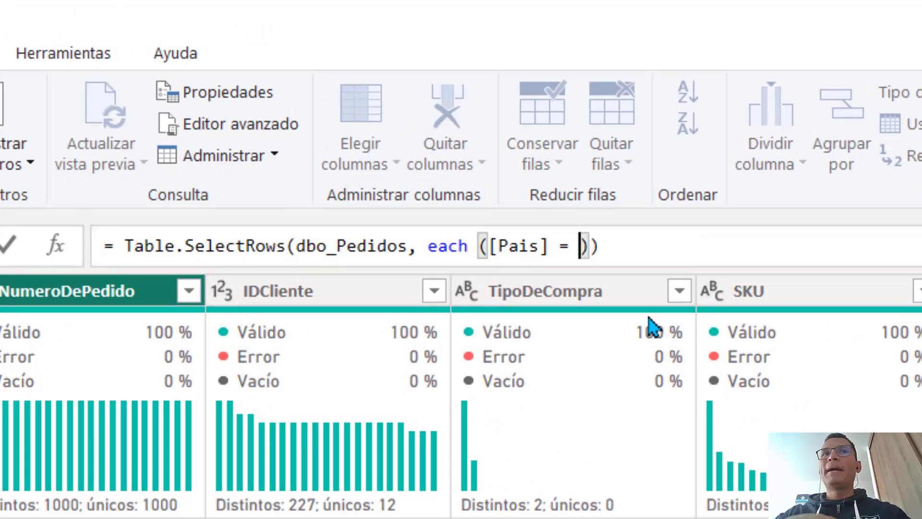
pyautogui.write('Pai')
pyautogui.press('Tab')
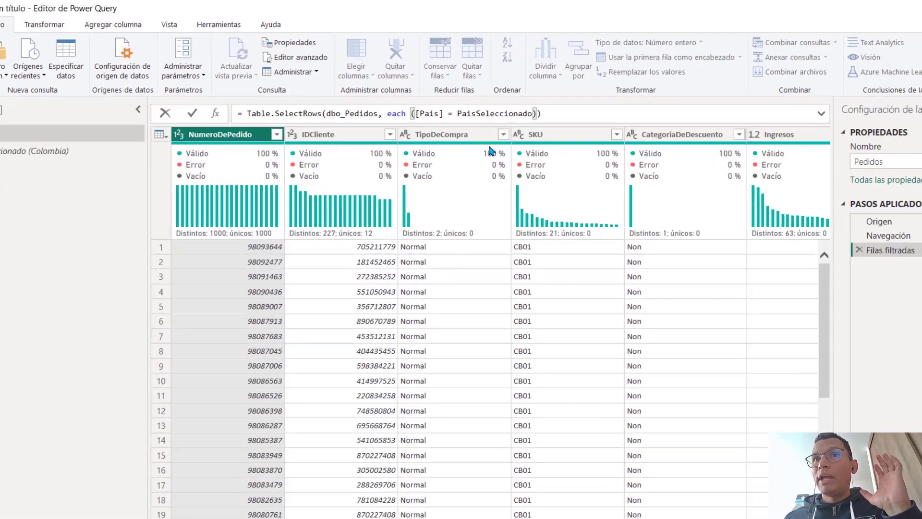
pyautogui.press('Return')
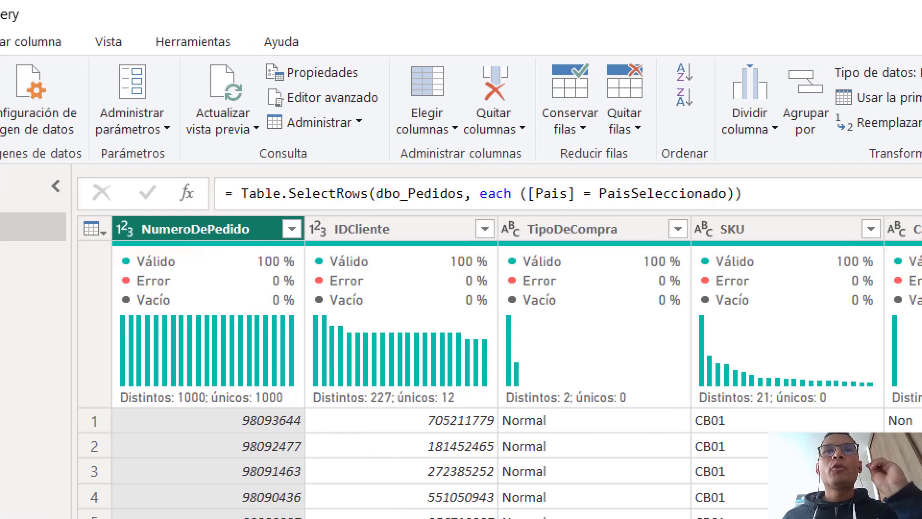
pyautogui.moveTo(680, 176); pyautogui.dragTo(697, 166)
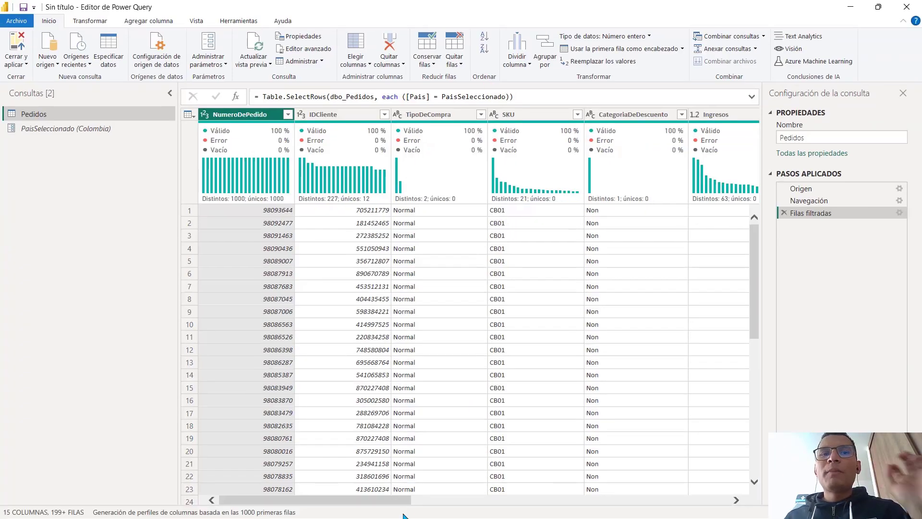
pyautogui.moveTo(410, 501); pyautogui.dragTo(753, 486)
pyautogui.click(587, 114)
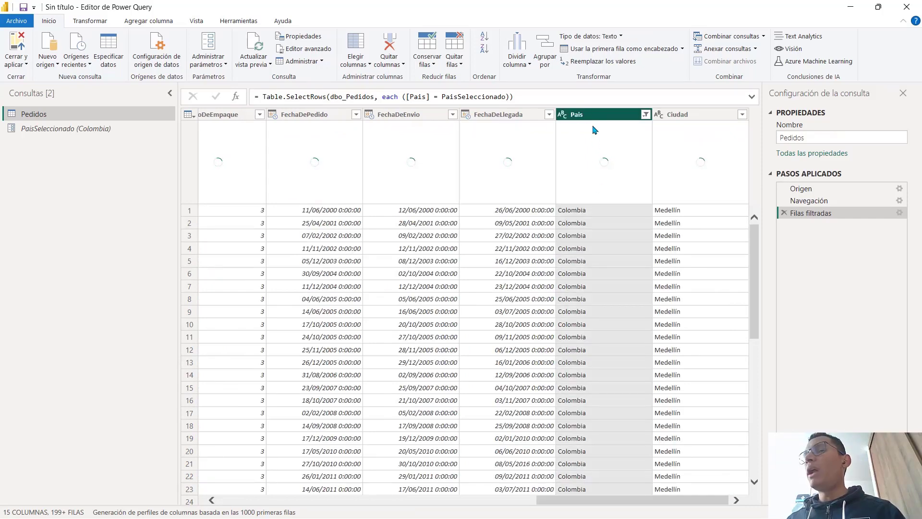
# Step: Set the PaisSeleccionado parameter's current value to Argentina and check the Pais column of the Pedidos query
pyautogui.click(48, 131)
pyautogui.moveTo(106, 160); pyautogui.dragTo(138, 136)
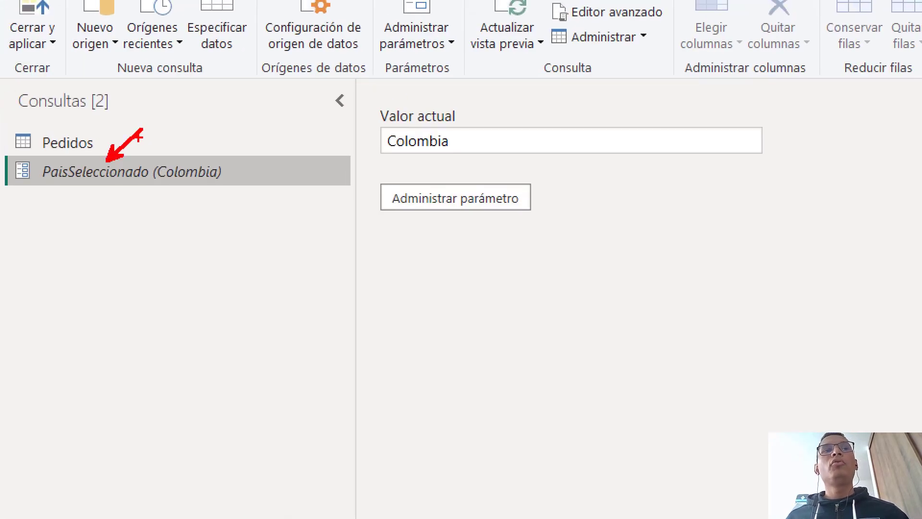
pyautogui.write('Argentina')
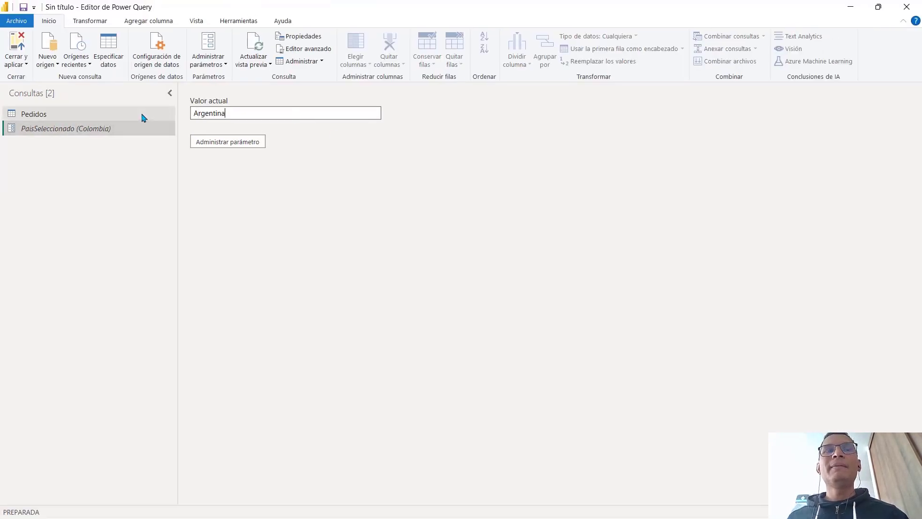
pyautogui.press('Return')
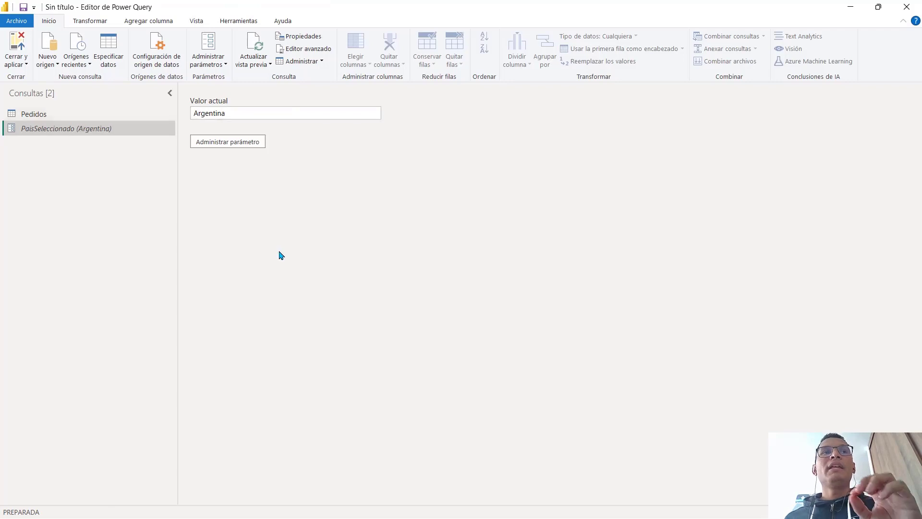
pyautogui.click(41, 120)
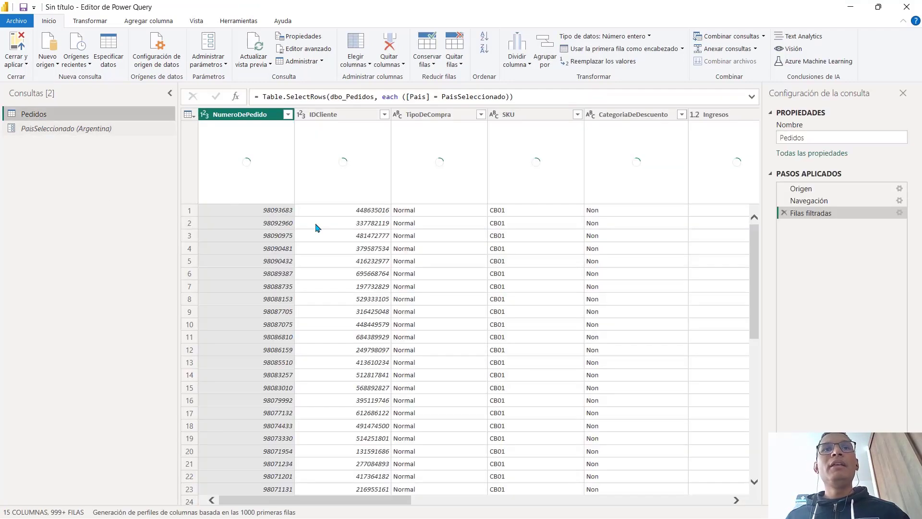
pyautogui.moveTo(387, 502); pyautogui.dragTo(704, 502)
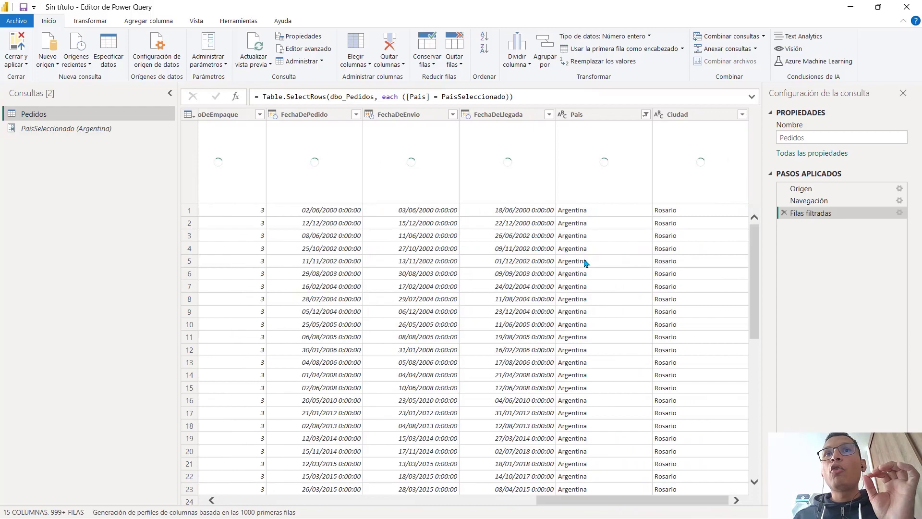
pyautogui.click(602, 114)
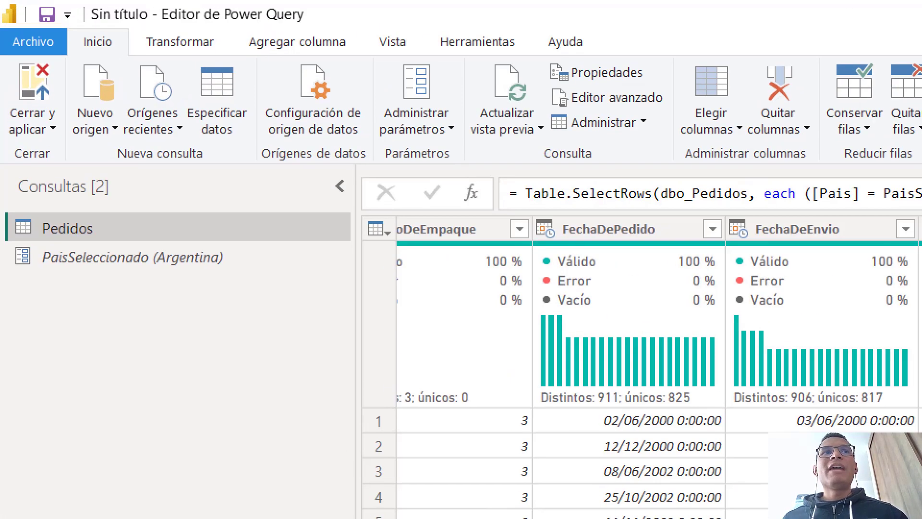
# Step: Close the query editor applying its changes, and expand the Pedidos table in the report's data list
pyautogui.moveTo(31, 9); pyautogui.dragTo(61, 30)
pyautogui.moveTo(18, 167); pyautogui.dragTo(46, 169)
pyautogui.moveTo(50, 126)
pyautogui.mouseDown()
pyautogui.moveTo(57, 140)
pyautogui.moveTo(53, 129)
pyautogui.mouseUp()
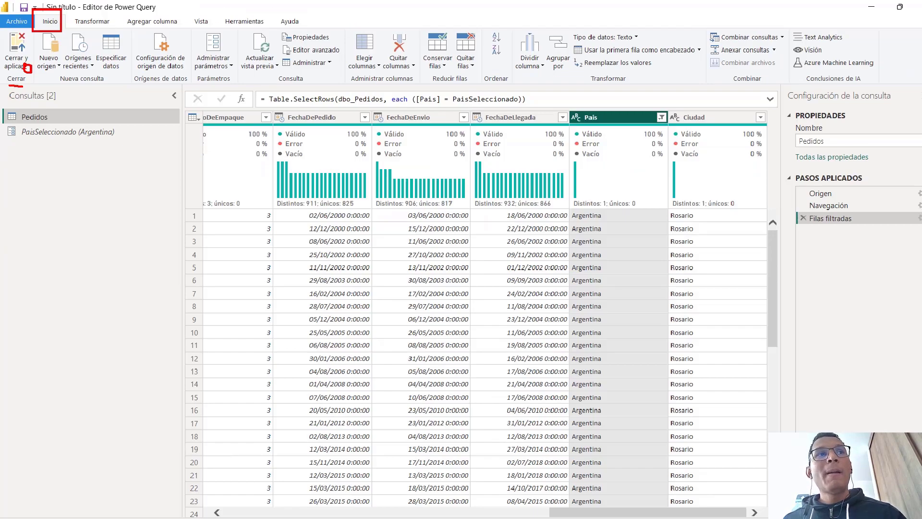
pyautogui.press('Escape')
pyautogui.click(22, 66)
pyautogui.click(21, 92)
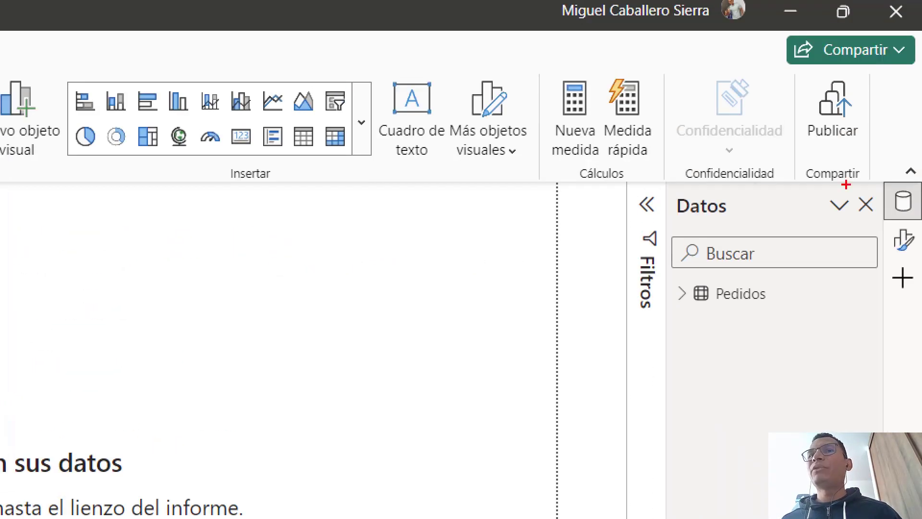
pyautogui.moveTo(764, 291); pyautogui.dragTo(777, 264)
pyautogui.moveTo(674, 305); pyautogui.dragTo(690, 303)
pyautogui.click(682, 293)
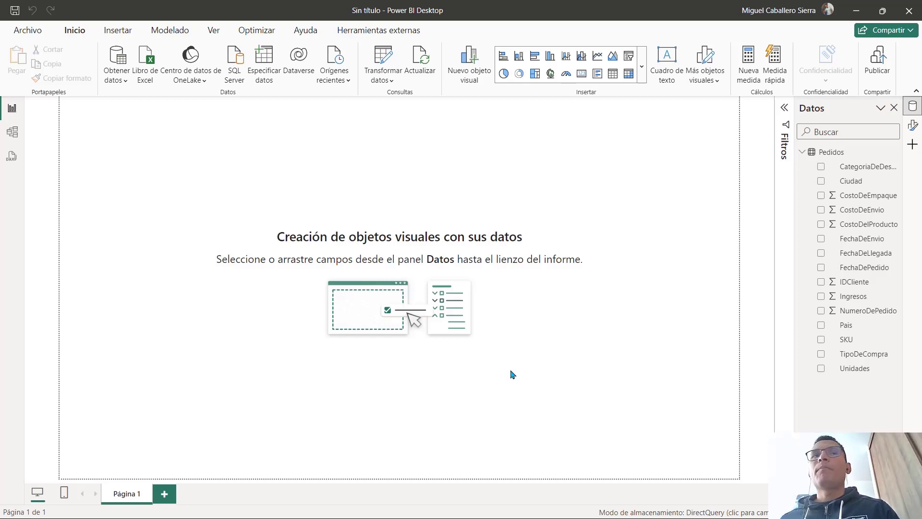
# Step: Edit the PaisSeleccionado parameter from the report, setting it to Colombia, and apply the pending changes
pyautogui.moveTo(54, 17); pyautogui.dragTo(89, 43)
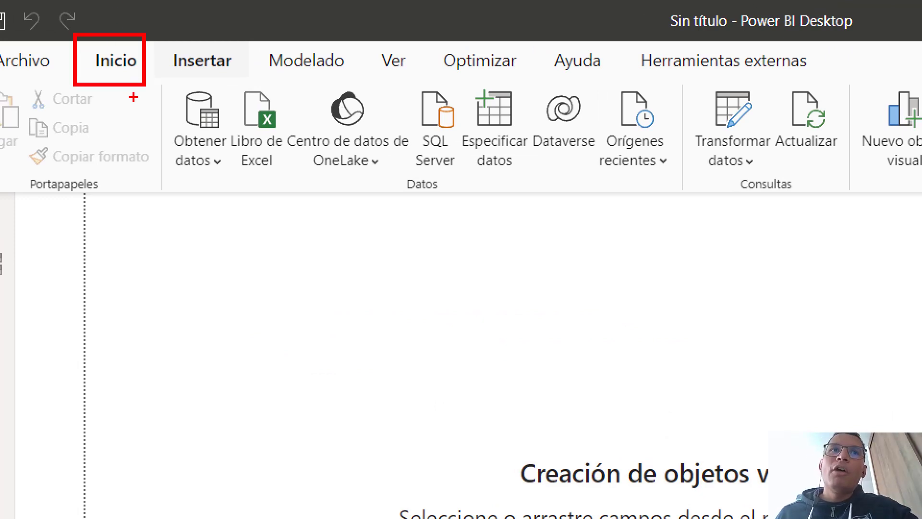
pyautogui.moveTo(744, 202)
pyautogui.mouseDown()
pyautogui.moveTo(823, 200)
pyautogui.moveTo(802, 174)
pyautogui.mouseUp()
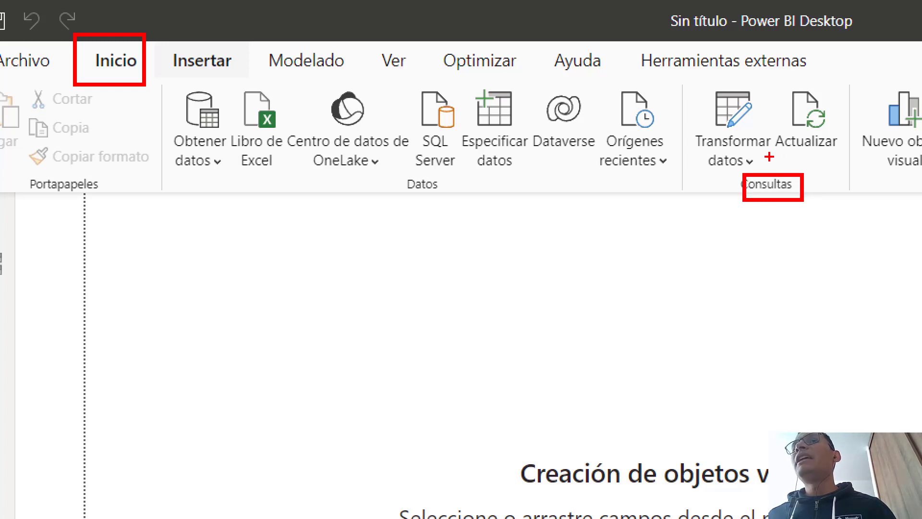
pyautogui.moveTo(752, 159); pyautogui.dragTo(770, 156)
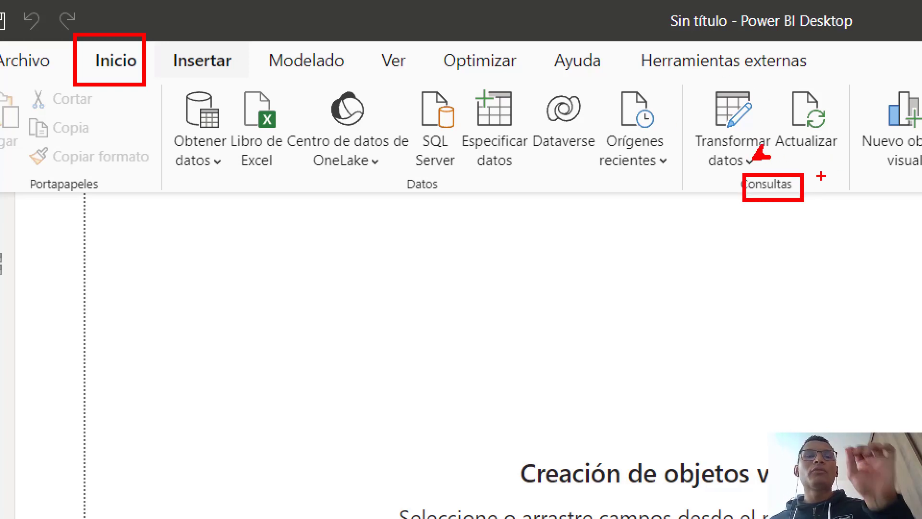
pyautogui.click(748, 160)
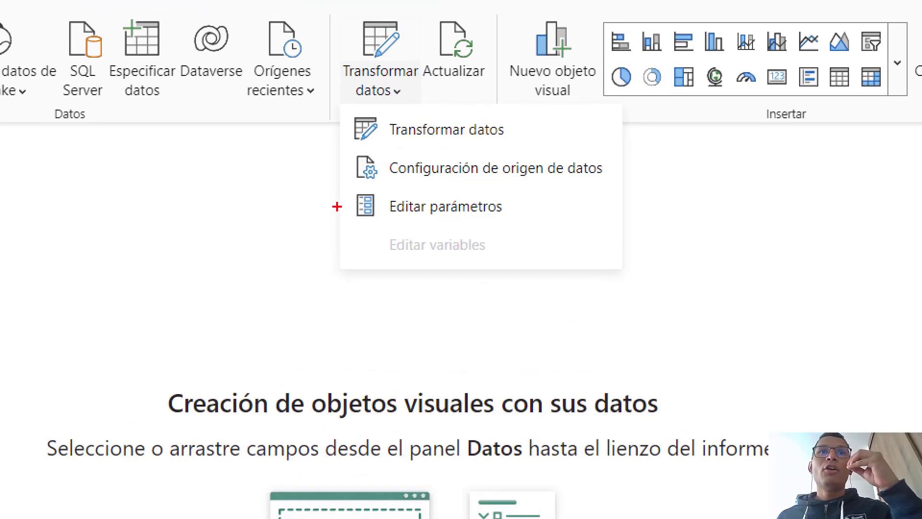
pyautogui.moveTo(340, 207); pyautogui.dragTo(312, 217)
pyautogui.moveTo(396, 215); pyautogui.dragTo(525, 215)
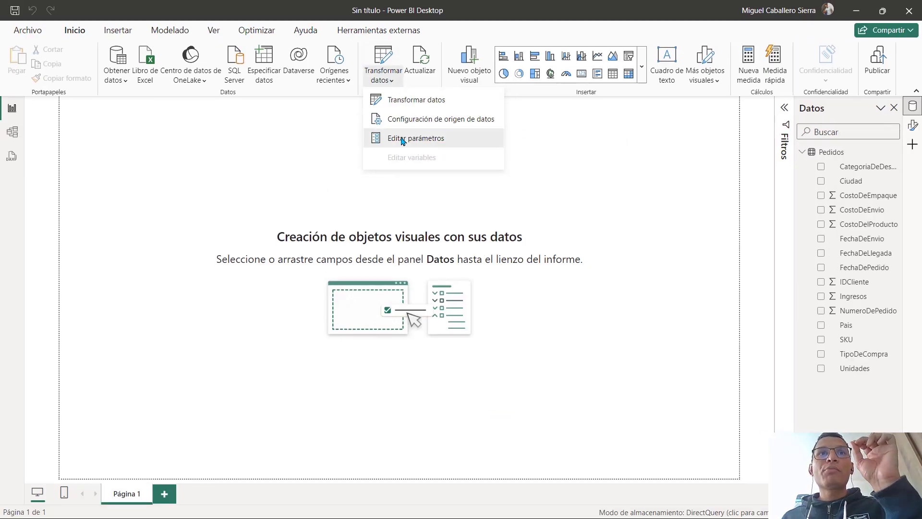
pyautogui.click(398, 207)
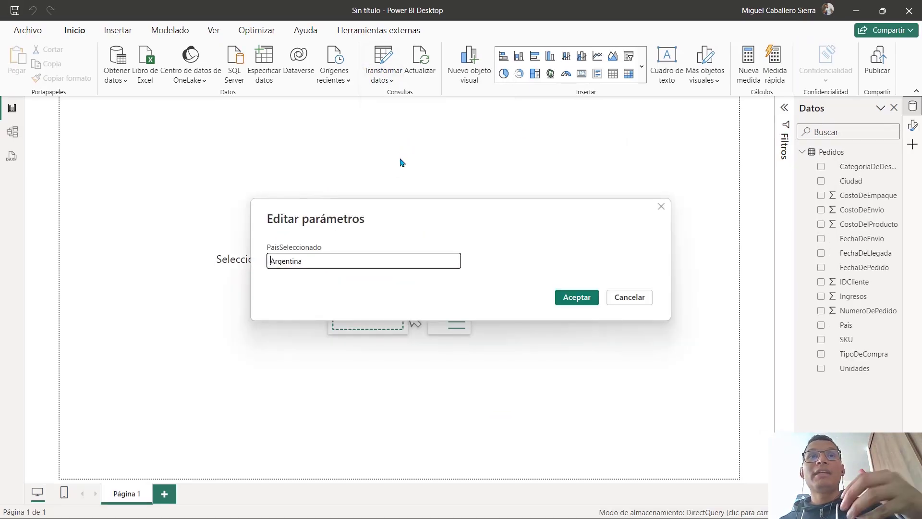
pyautogui.click(340, 210)
pyautogui.moveTo(373, 216); pyautogui.dragTo(213, 219)
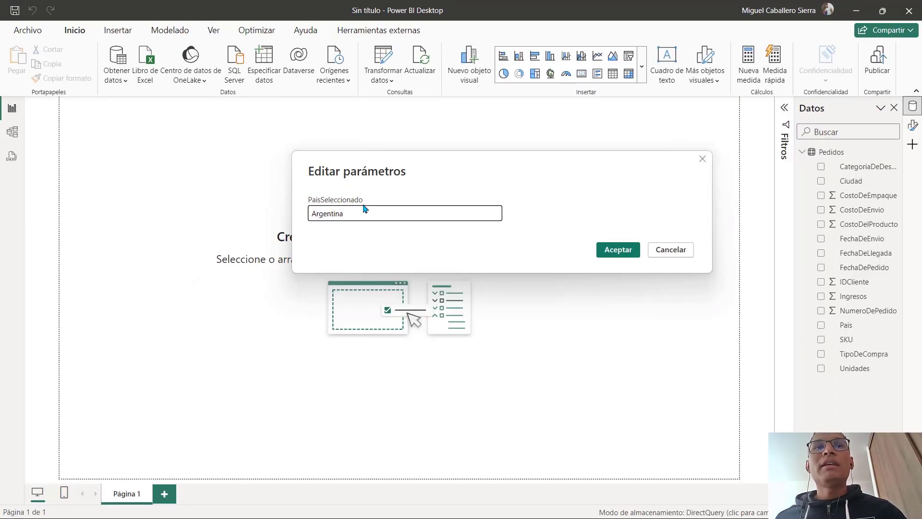
pyautogui.click(422, 257)
pyautogui.moveTo(364, 213); pyautogui.dragTo(304, 220)
pyautogui.write('Colombia')
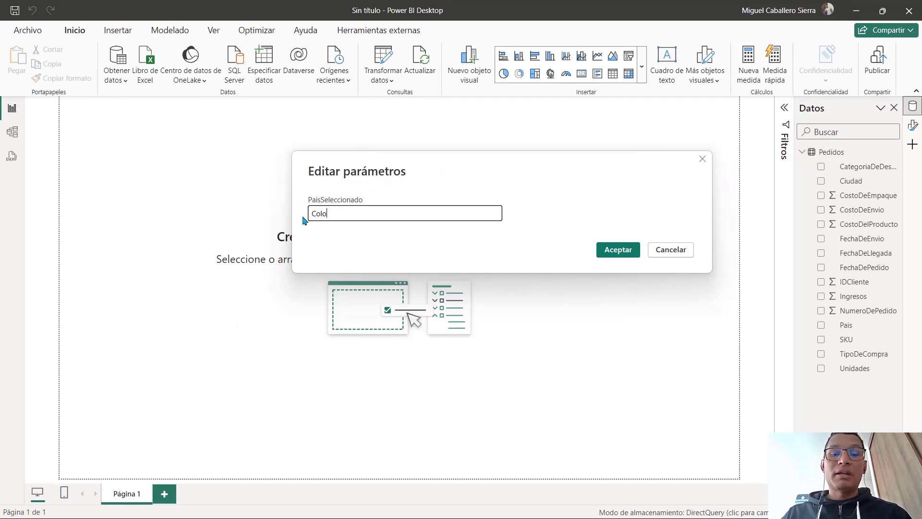
pyautogui.click(625, 249)
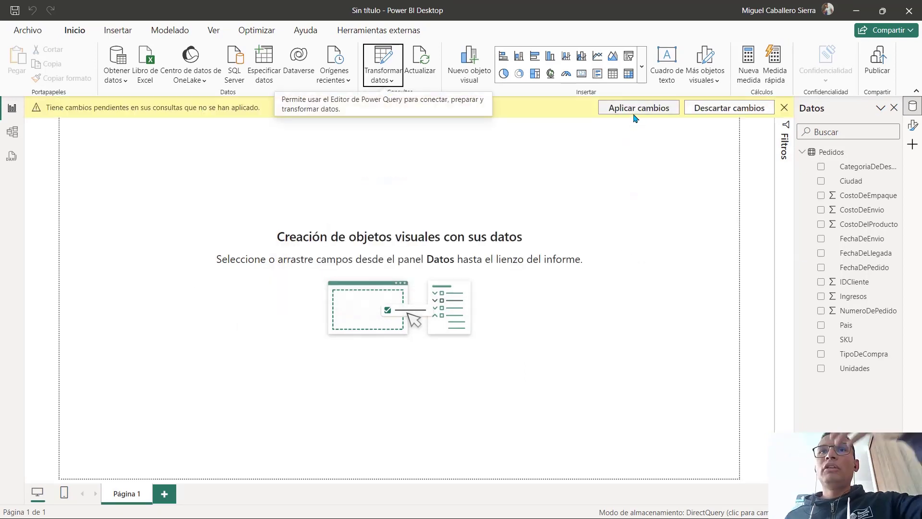
pyautogui.click(632, 114)
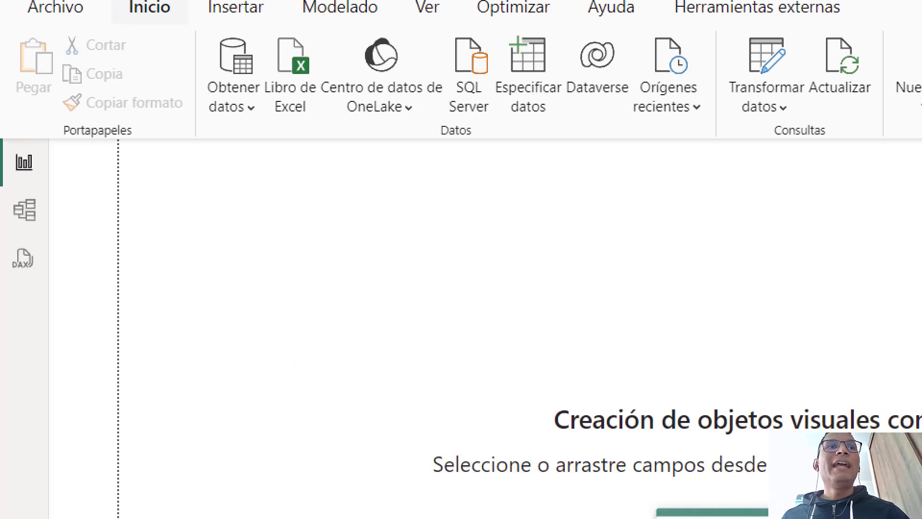
# Step: Replace the default text in the DAX query view with EVALUATE Pedidos and run the query
pyautogui.moveTo(26, 240)
pyautogui.mouseDown()
pyautogui.moveTo(24, 284)
pyautogui.moveTo(29, 251)
pyautogui.mouseUp()
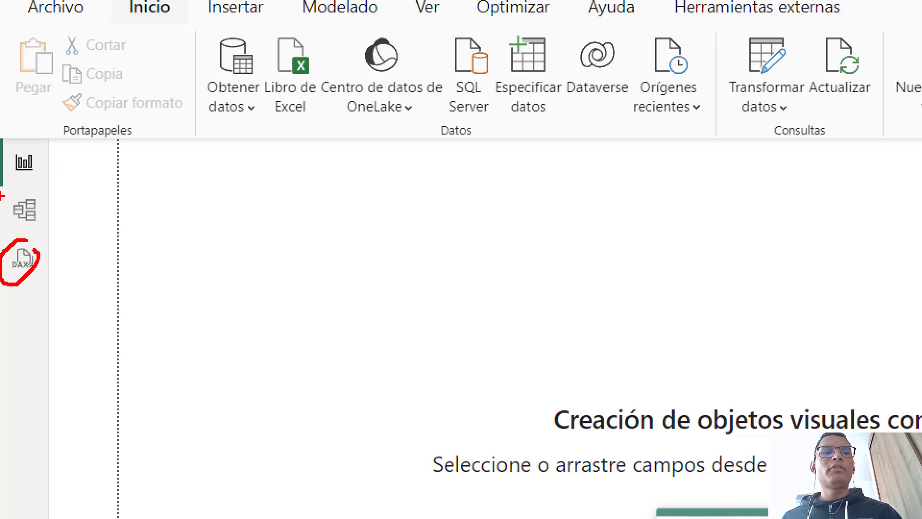
pyautogui.click(23, 269)
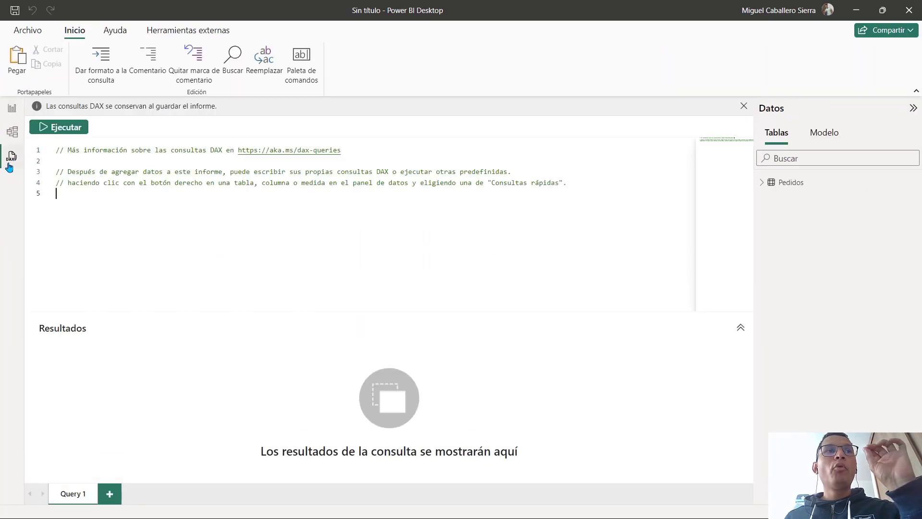
pyautogui.hotkey('ctrl', 'a')
pyautogui.press('Delete')
pyautogui.write('EVALUATE')
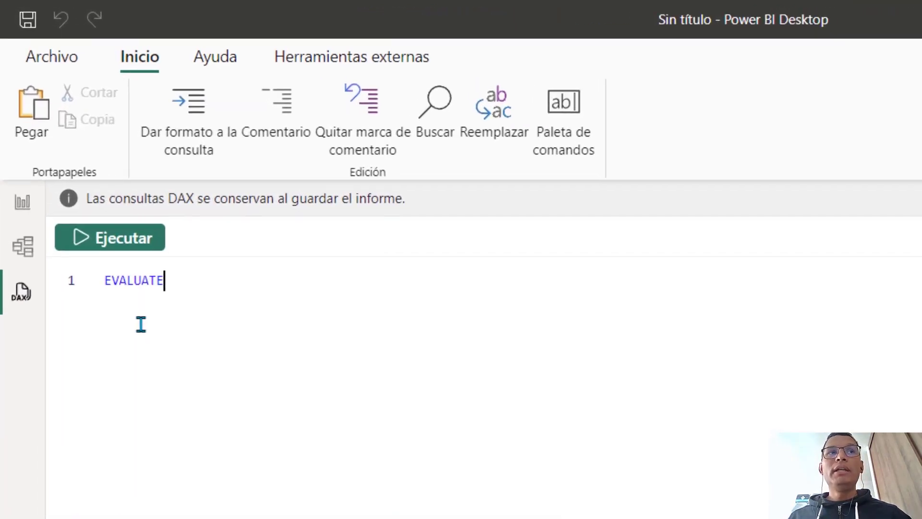
pyautogui.press('Return')
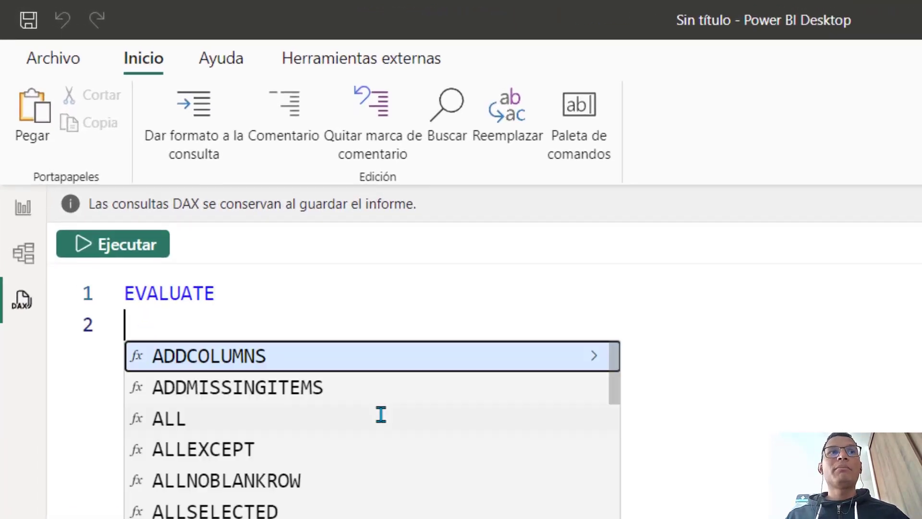
pyautogui.write('PEDI')
pyautogui.press('Tab')
pyautogui.press('F5')
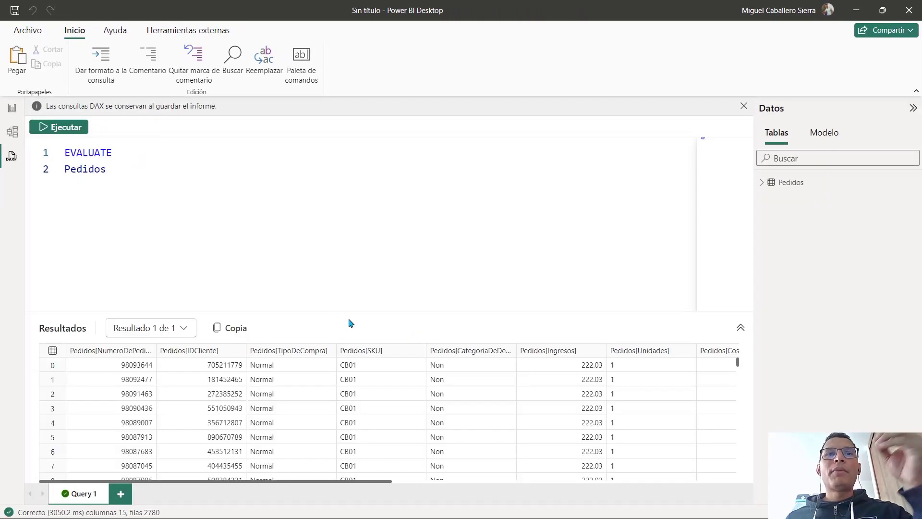
# Step: Enlarge the results area to examine the Pedidos[Pais] column, and run the DAX query again
pyautogui.moveTo(346, 314); pyautogui.dragTo(351, 236)
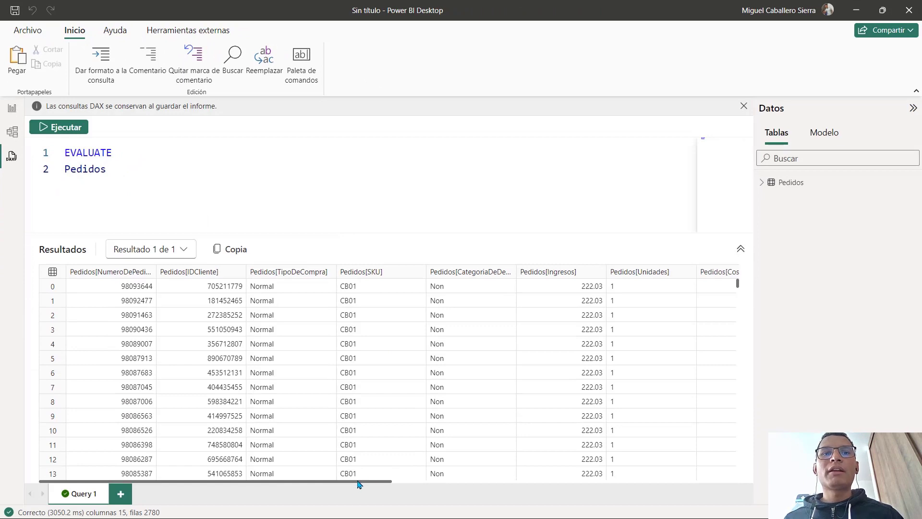
pyautogui.hscroll(10, 644, 419)
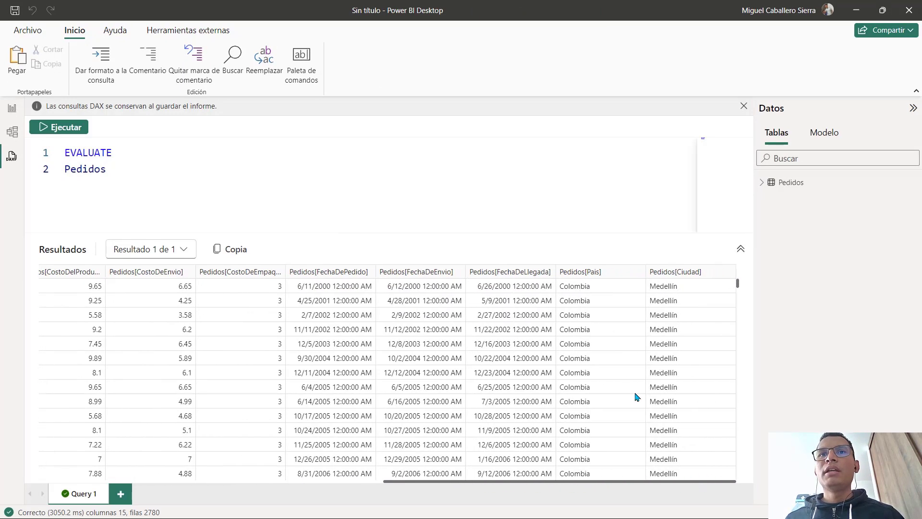
pyautogui.press('F5')
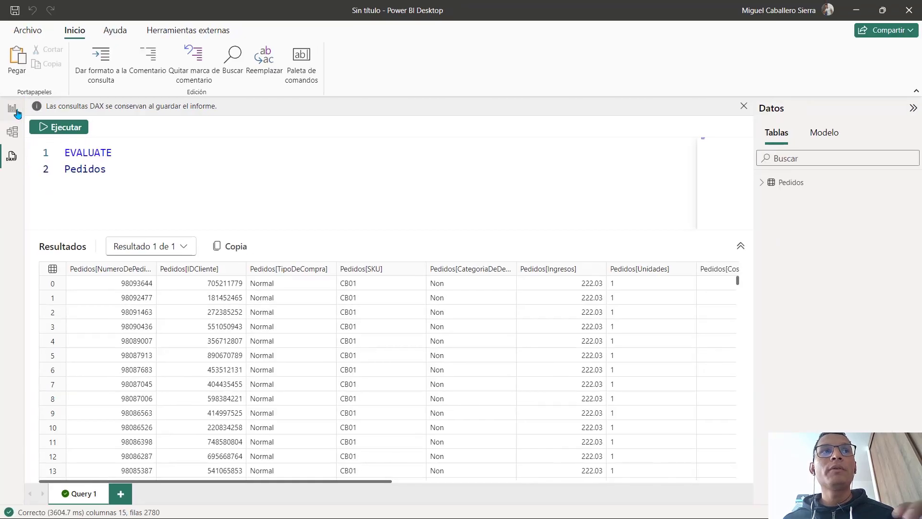
# Step: Return to the report view, start a manually entered table and name its first column Pais
pyautogui.click(12, 108)
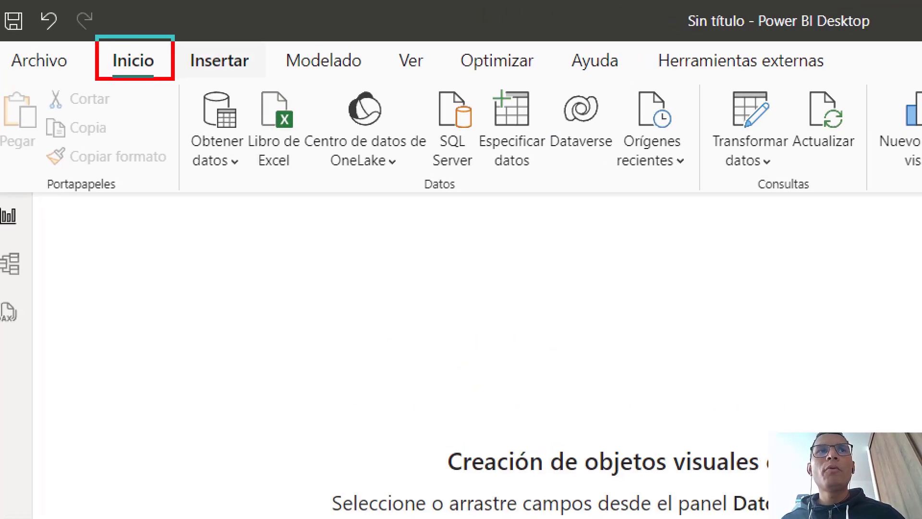
pyautogui.moveTo(423, 194); pyautogui.dragTo(461, 199)
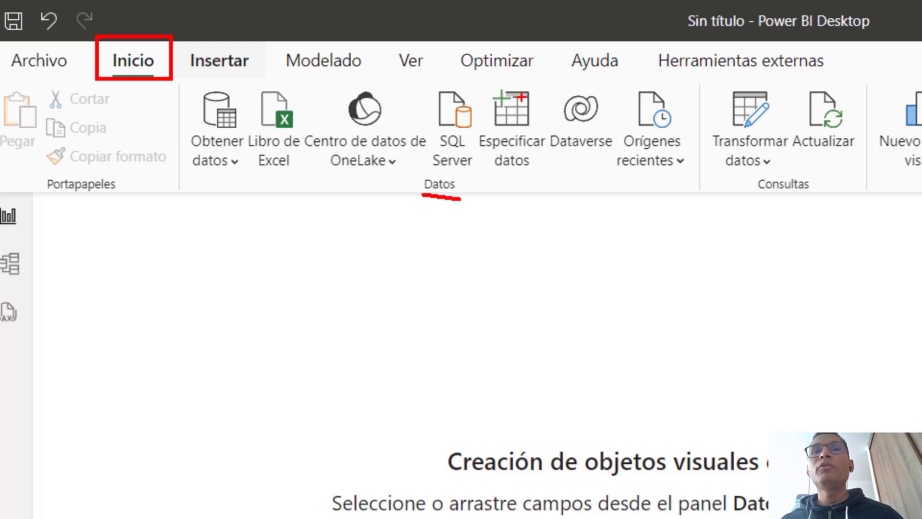
pyautogui.moveTo(524, 95); pyautogui.dragTo(572, 70)
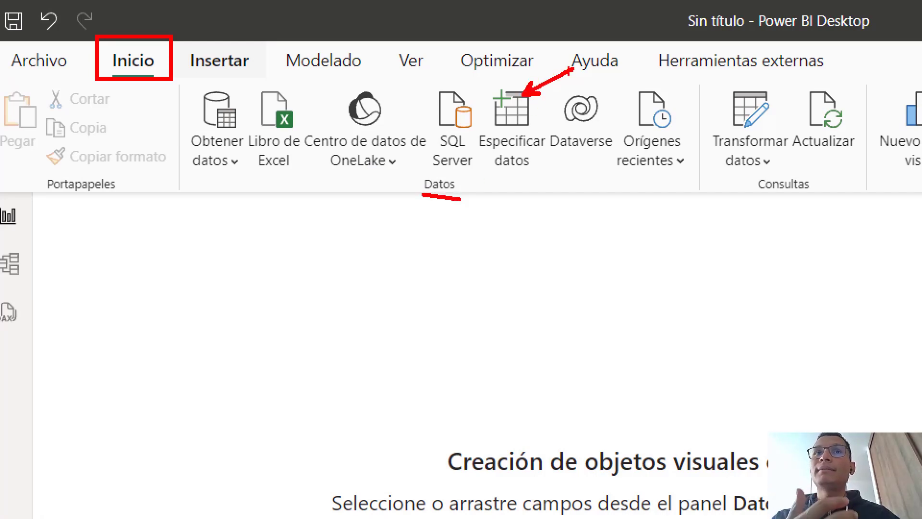
pyautogui.press('Escape')
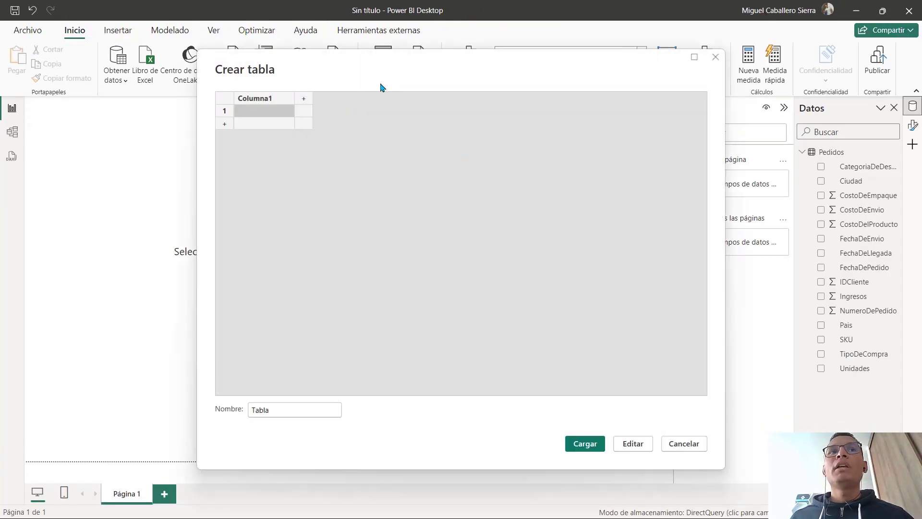
pyautogui.doubleClick(255, 98)
pyautogui.write('Pais')
# Step: Fill the Pais column with four rows: Argentina, Colombia, Ecuador and Perú
pyautogui.click(249, 111)
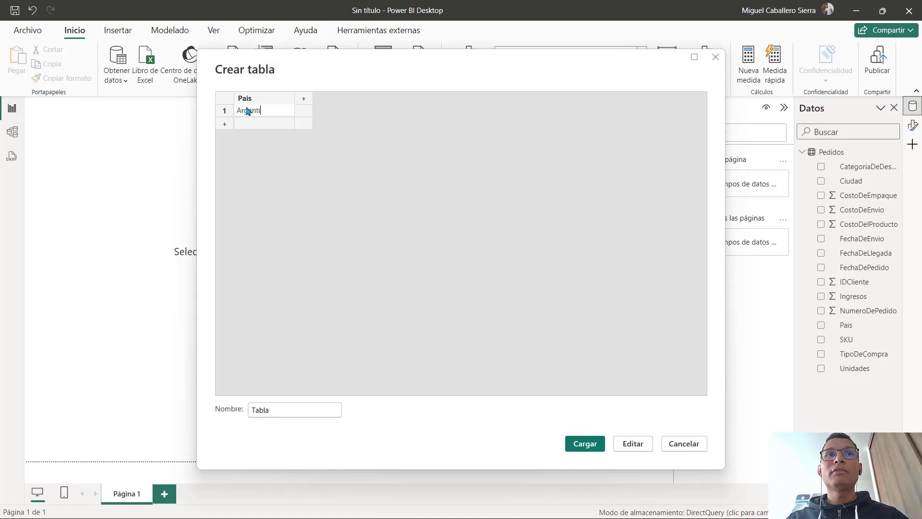
pyautogui.click(239, 123)
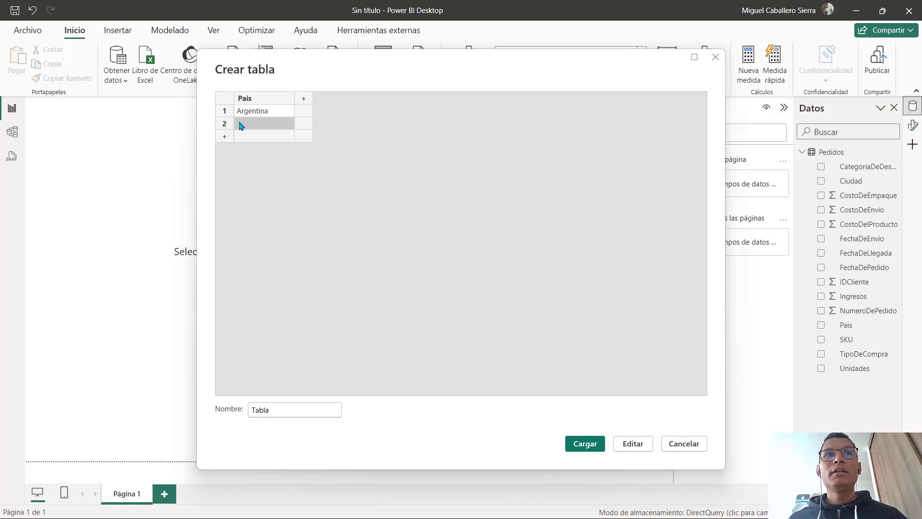
pyautogui.click(241, 123)
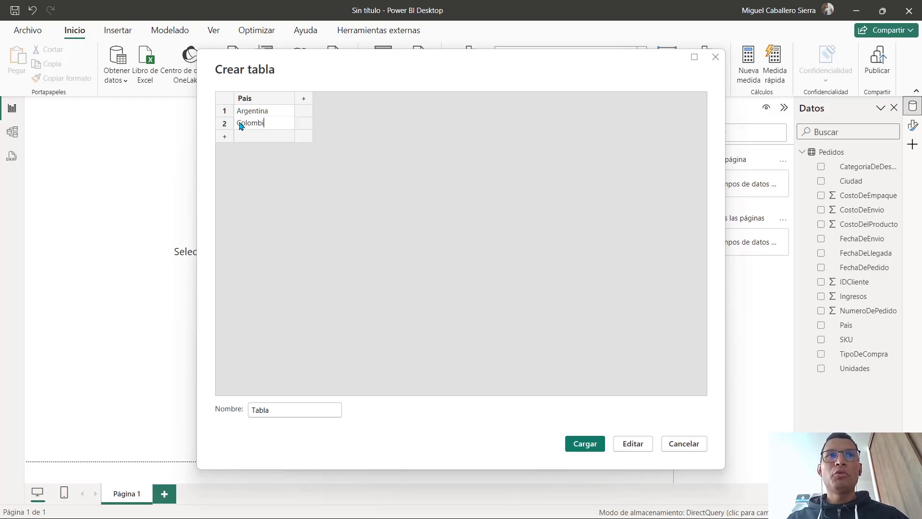
pyautogui.click(257, 147)
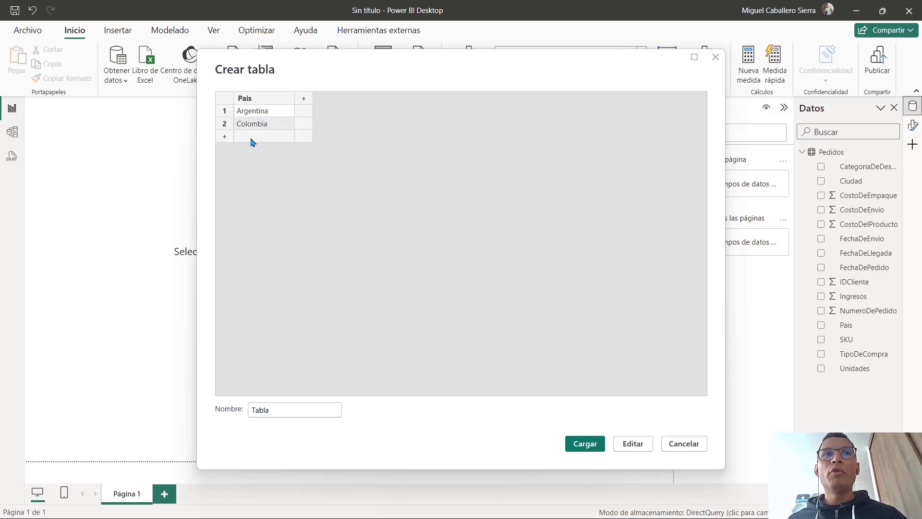
pyautogui.doubleClick(251, 139)
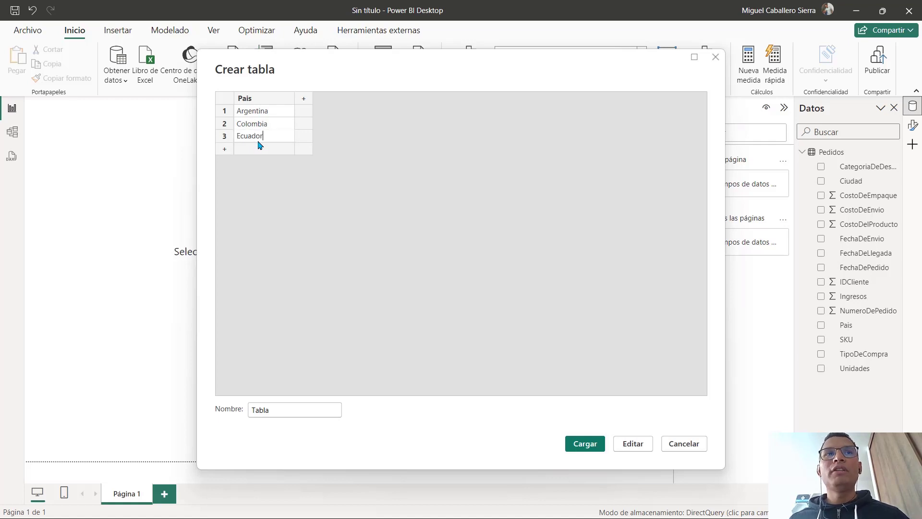
pyautogui.doubleClick(255, 150)
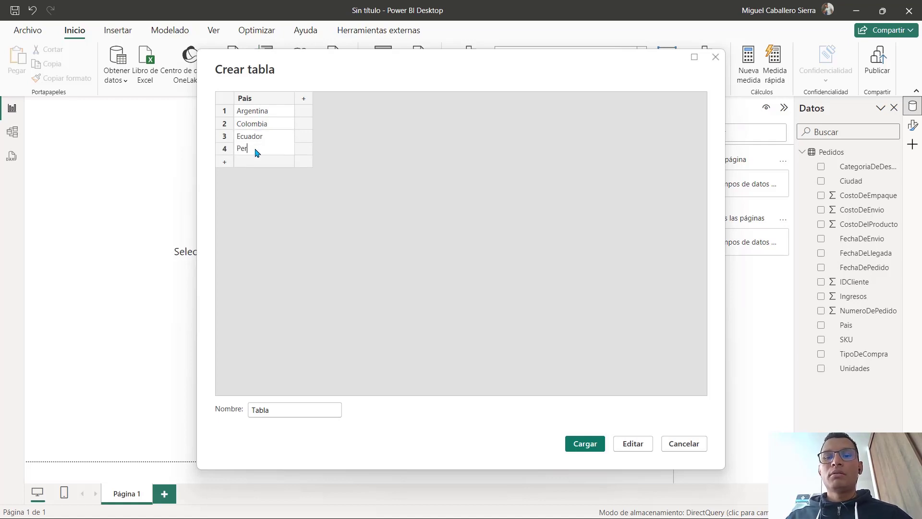
# Step: Name the new table ListaDePaises, load it into the model and expand it in the data list
pyautogui.click(296, 431)
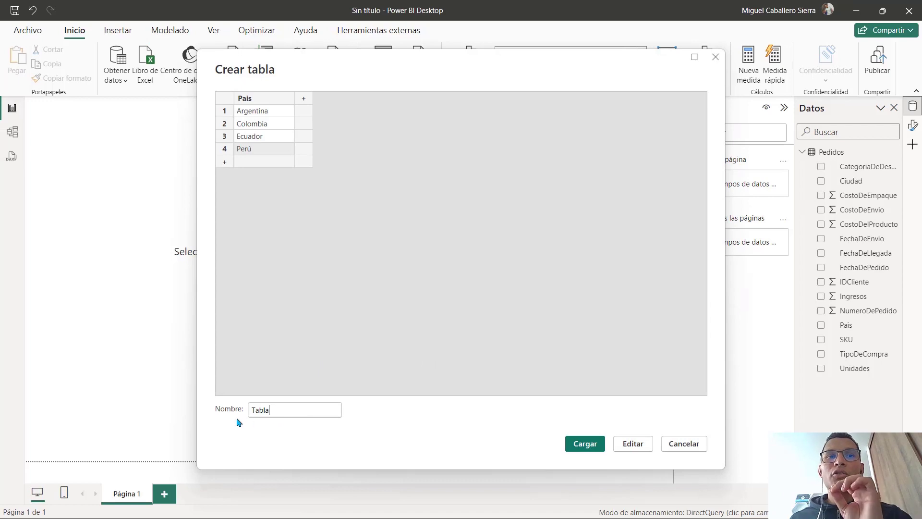
pyautogui.doubleClick(249, 415)
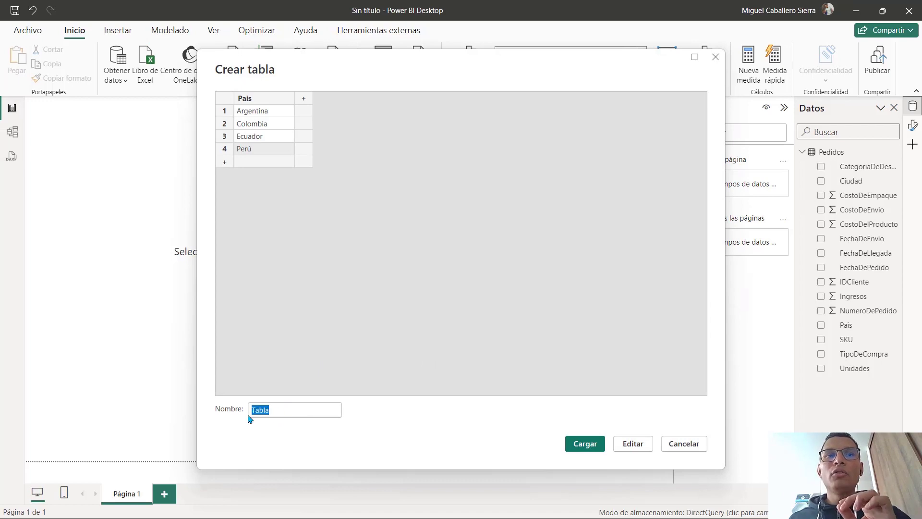
pyautogui.press('BackSpace')
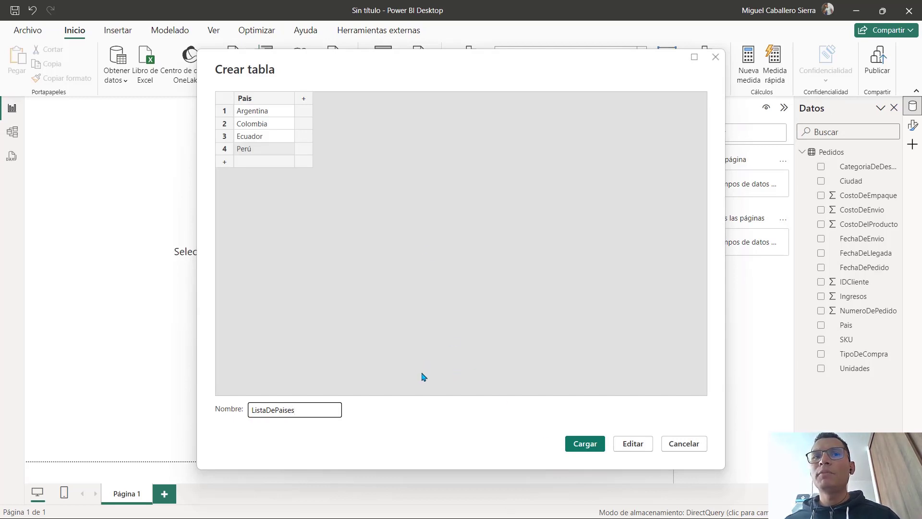
pyautogui.click(576, 447)
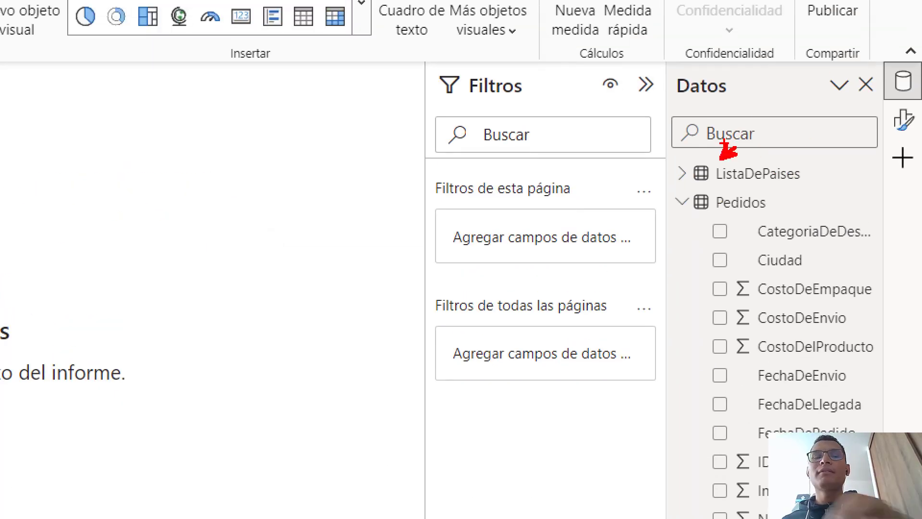
pyautogui.click(682, 174)
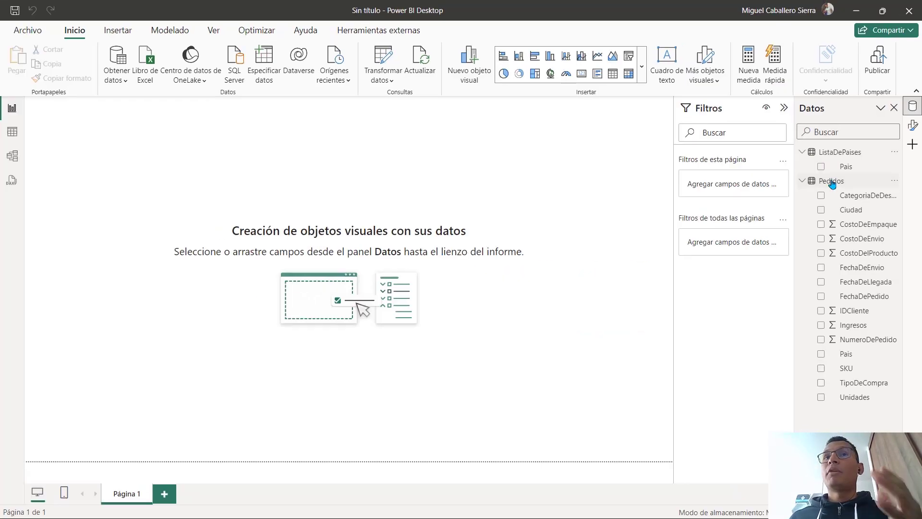
pyautogui.moveTo(804, 184)
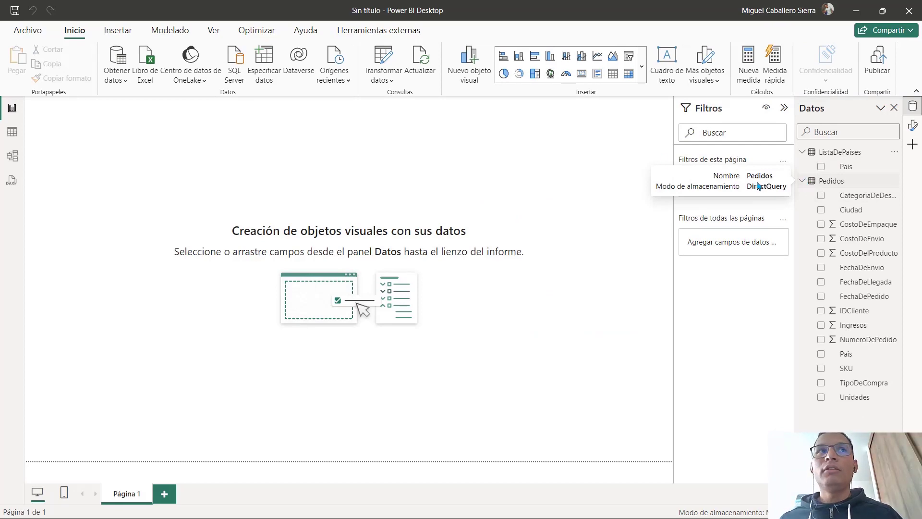
# Step: Insert an empty matrix visual on Página 1 and move it toward the right half of the canvas
pyautogui.moveTo(61, 23); pyautogui.dragTo(90, 42)
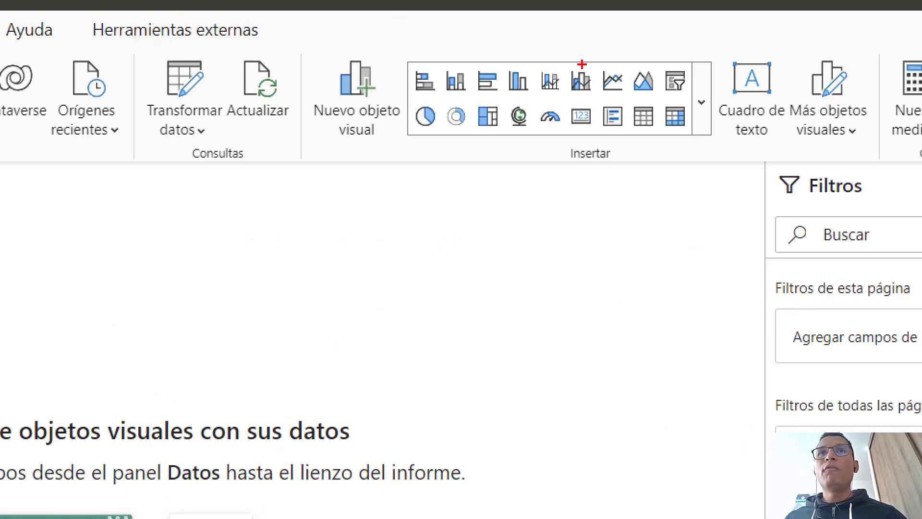
pyautogui.moveTo(562, 165); pyautogui.dragTo(621, 166)
pyautogui.moveTo(657, 95)
pyautogui.mouseDown()
pyautogui.moveTo(692, 136)
pyautogui.moveTo(718, 94)
pyautogui.mouseUp()
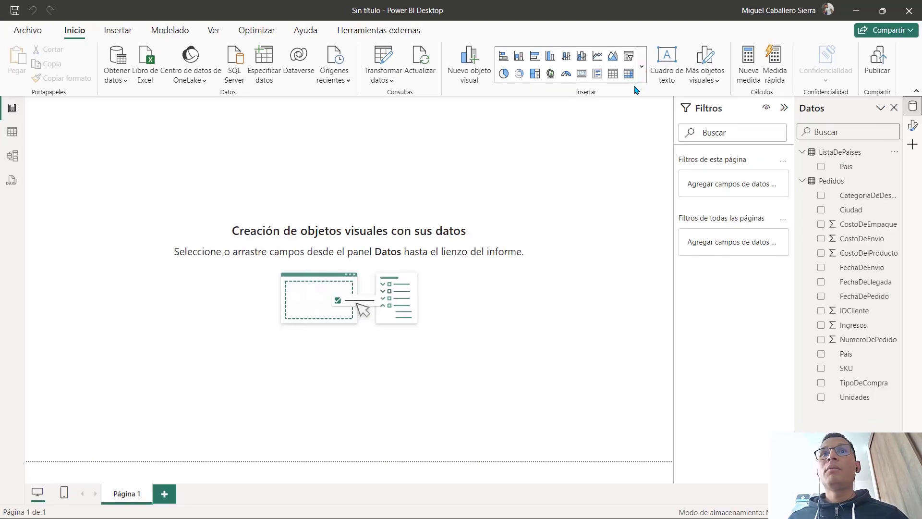
pyautogui.click(675, 116)
pyautogui.moveTo(111, 122); pyautogui.dragTo(473, 164)
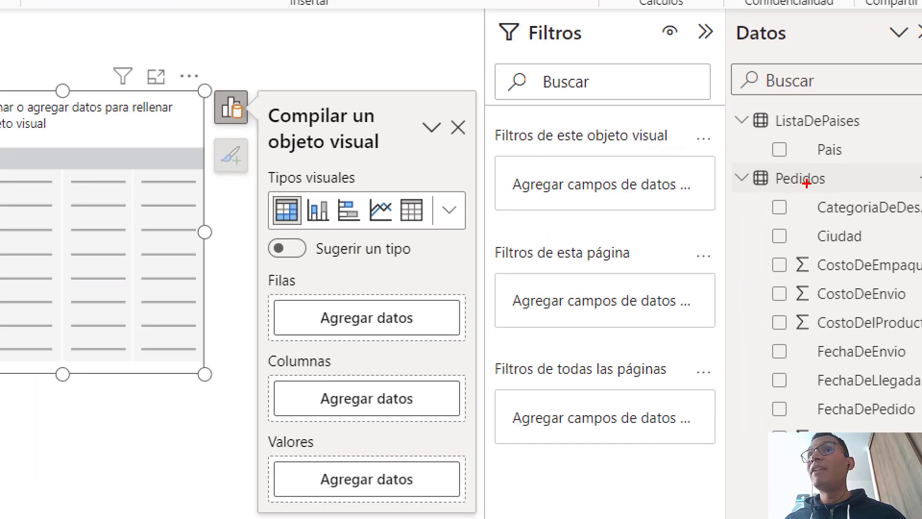
# Step: Add SKU from the Pedidos table to the matrix's rows and make the matrix taller
pyautogui.moveTo(744, 166); pyautogui.dragTo(848, 208)
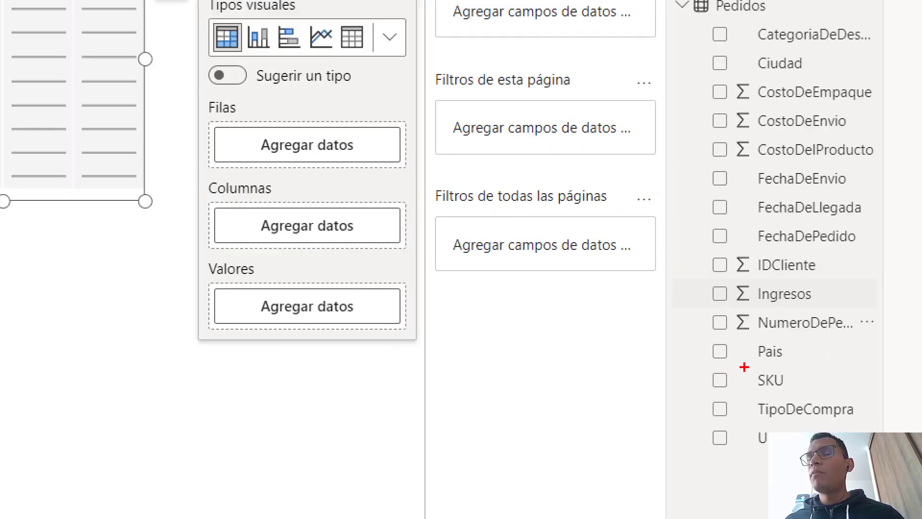
pyautogui.moveTo(743, 367); pyautogui.dragTo(800, 392)
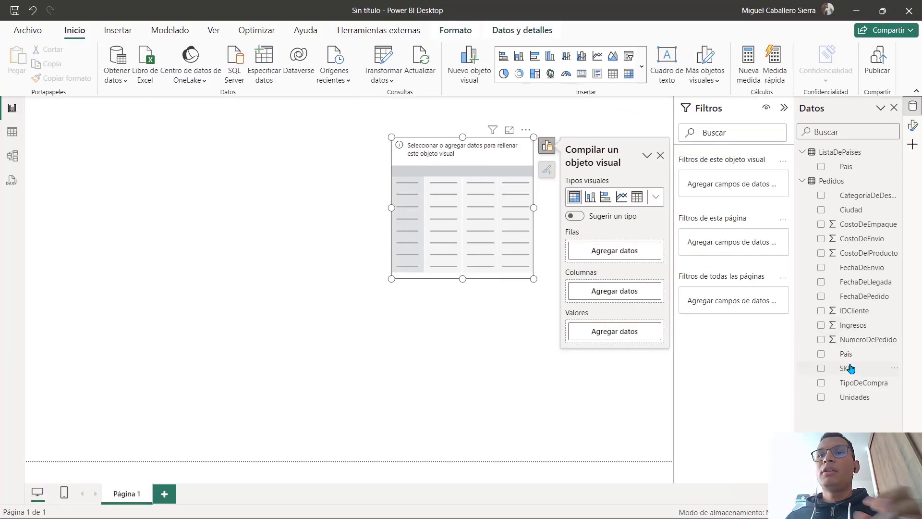
pyautogui.moveTo(771, 380); pyautogui.dragTo(25, 0)
pyautogui.moveTo(472, 175); pyautogui.dragTo(473, 174)
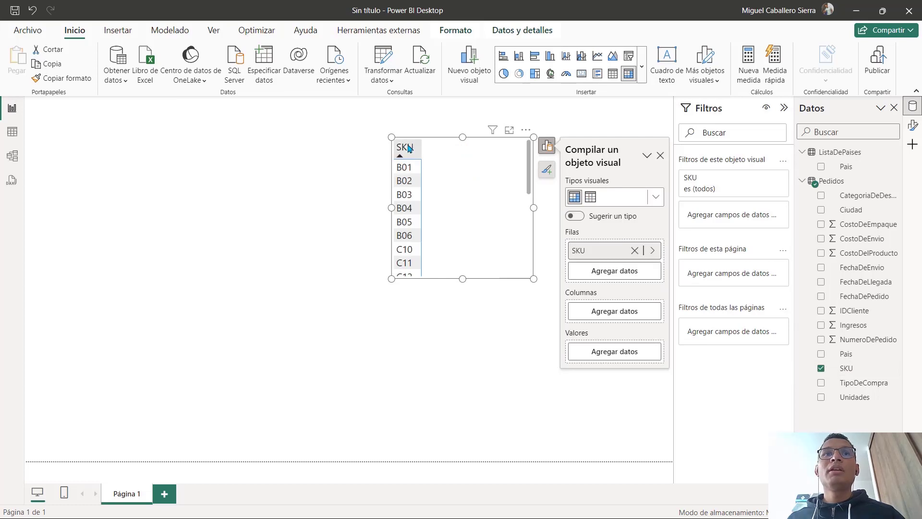
pyautogui.moveTo(462, 278); pyautogui.dragTo(463, 368)
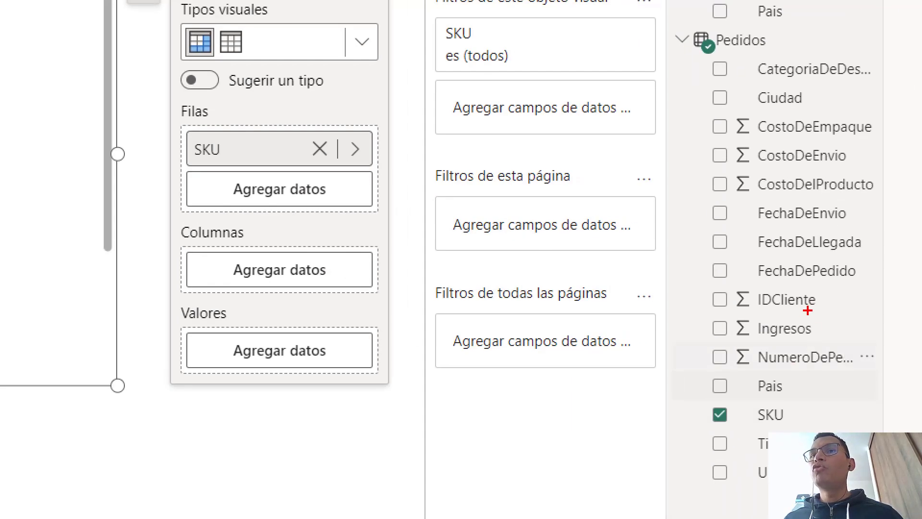
# Step: Add Ingresos from the Pedidos table as the matrix's values to show the sum per SKU
pyautogui.moveTo(817, 322); pyautogui.dragTo(834, 289)
pyautogui.moveTo(727, 49); pyautogui.dragTo(750, 55)
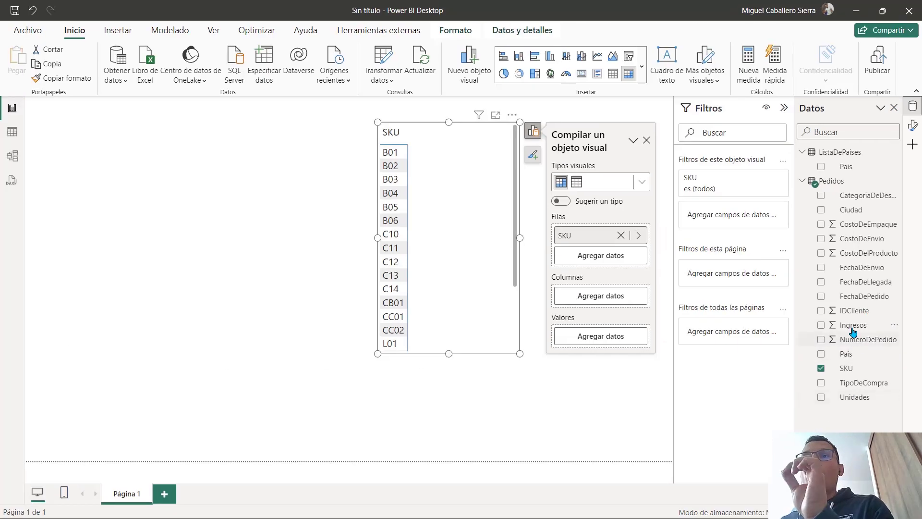
pyautogui.moveTo(784, 328); pyautogui.dragTo(50, 185)
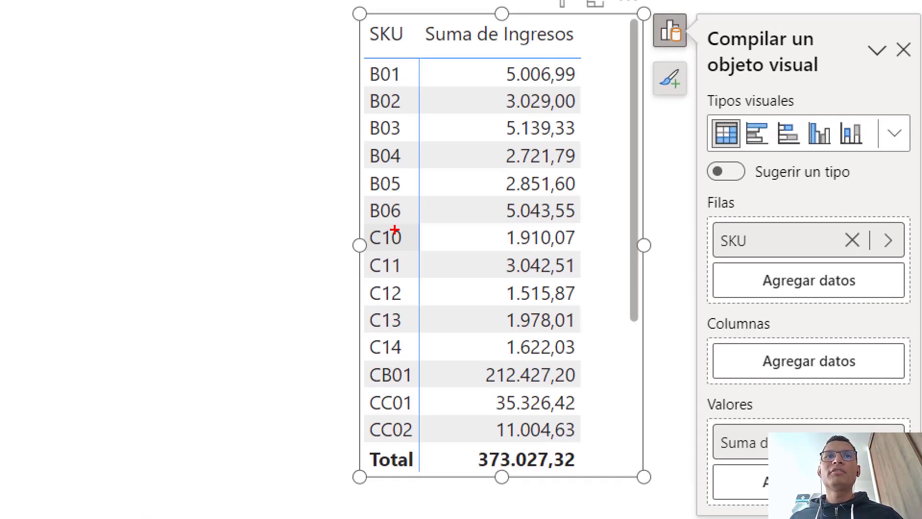
pyautogui.moveTo(375, 246); pyautogui.dragTo(400, 249)
pyautogui.moveTo(507, 242); pyautogui.dragTo(580, 251)
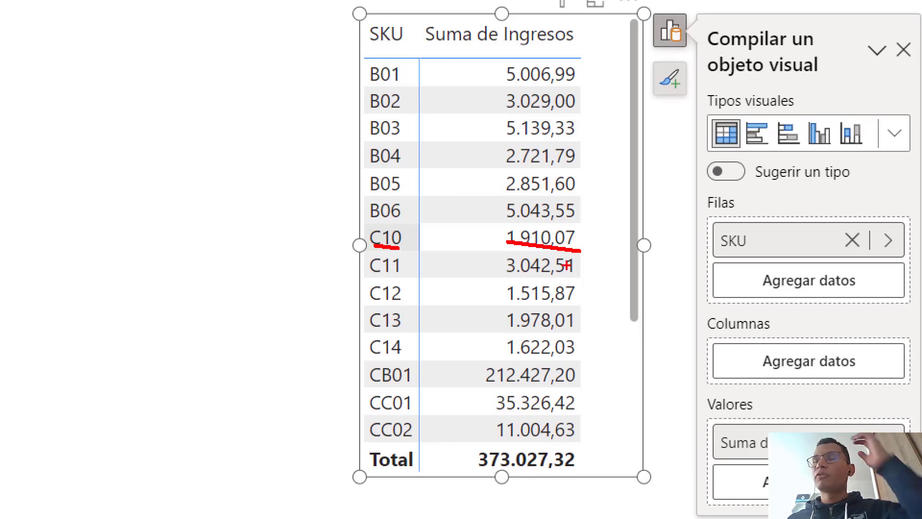
pyautogui.press('Escape')
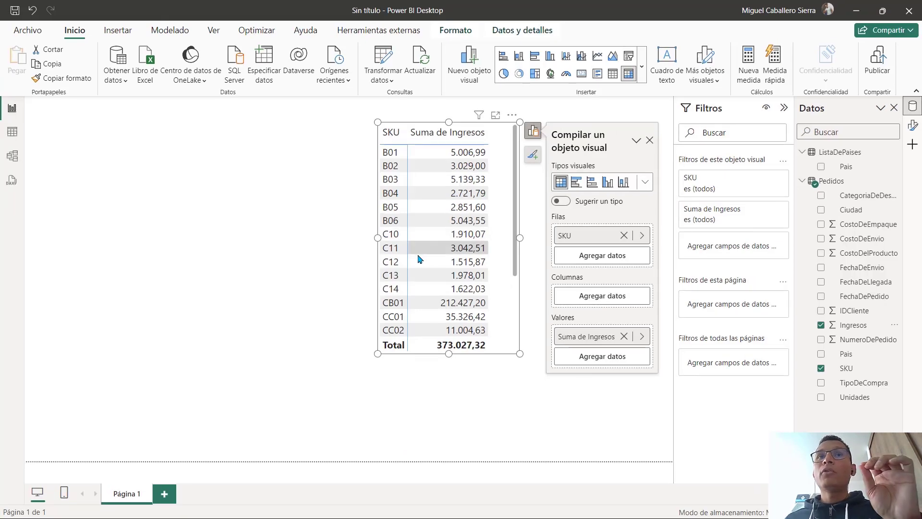
# Step: Check the PaisSeleccionado parameter from the report and close the parameter editor without changing it
pyautogui.click(501, 283)
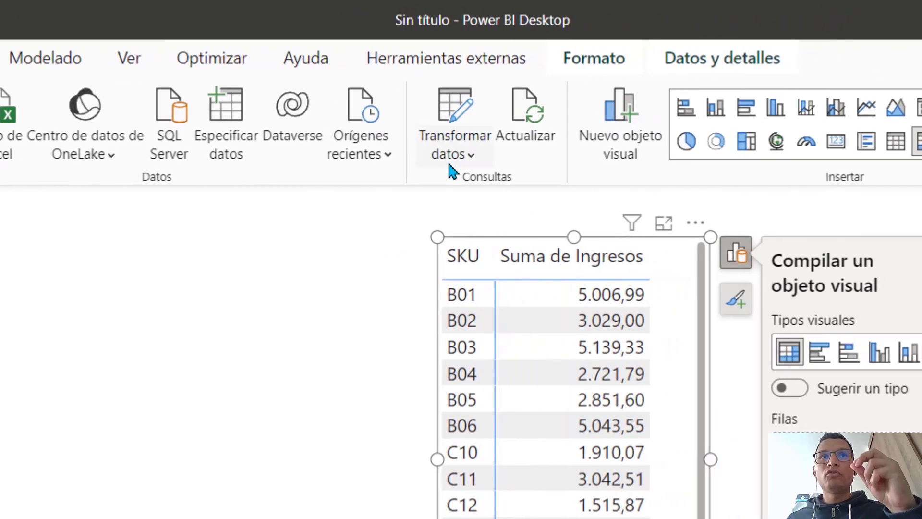
pyautogui.click(460, 153)
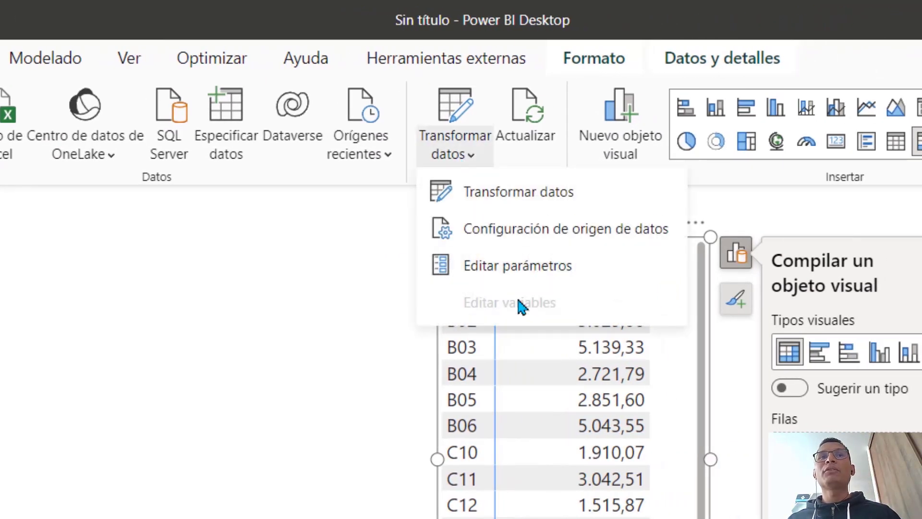
pyautogui.click(513, 271)
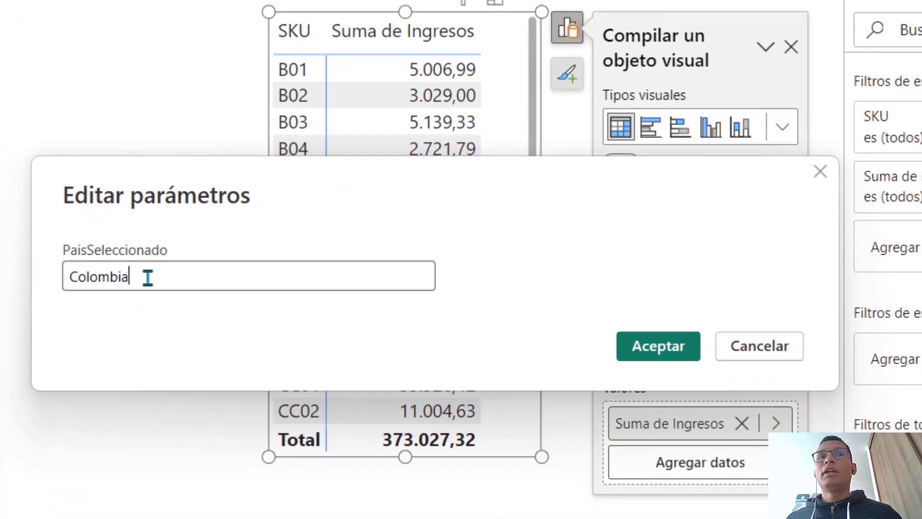
pyautogui.moveTo(148, 276); pyautogui.dragTo(95, 282)
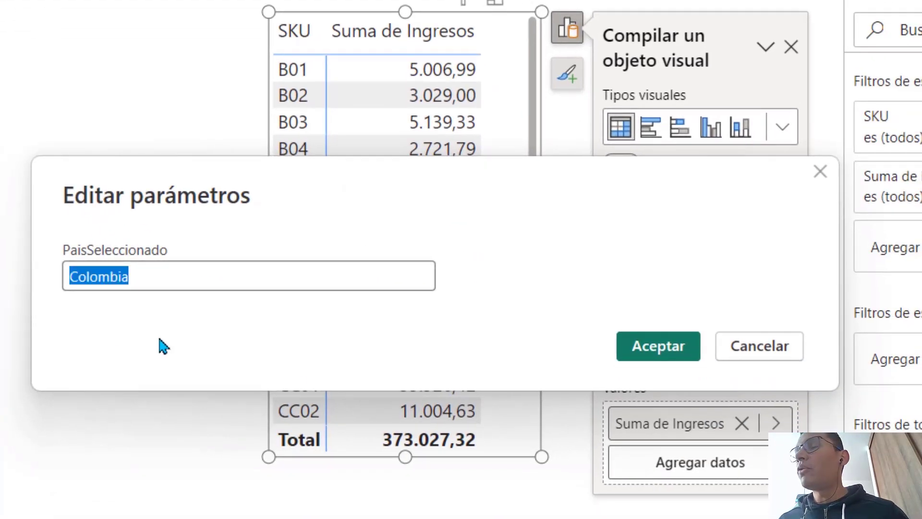
pyautogui.click(766, 352)
pyautogui.click(158, 293)
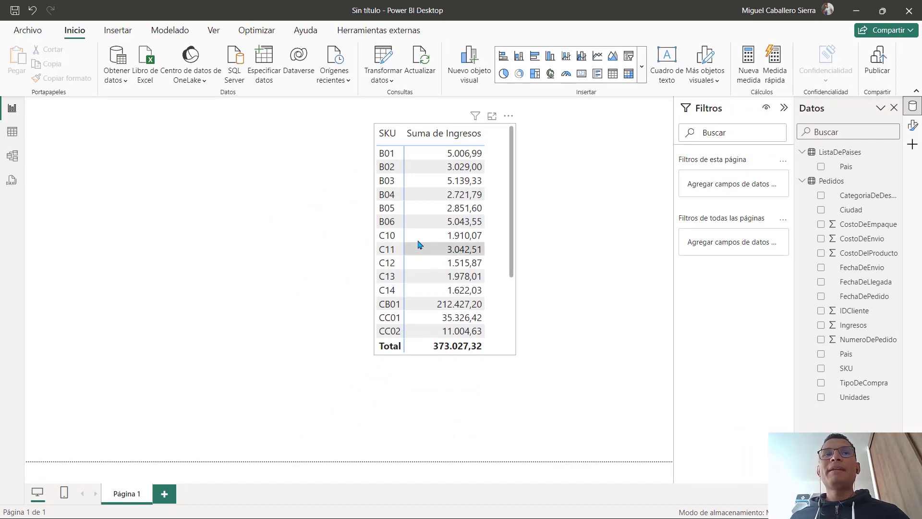
pyautogui.hotkey('ctrl', '1')
pyautogui.click(783, 190)
pyautogui.moveTo(794, 201); pyautogui.dragTo(809, 190)
pyautogui.moveTo(731, 181); pyautogui.dragTo(808, 184)
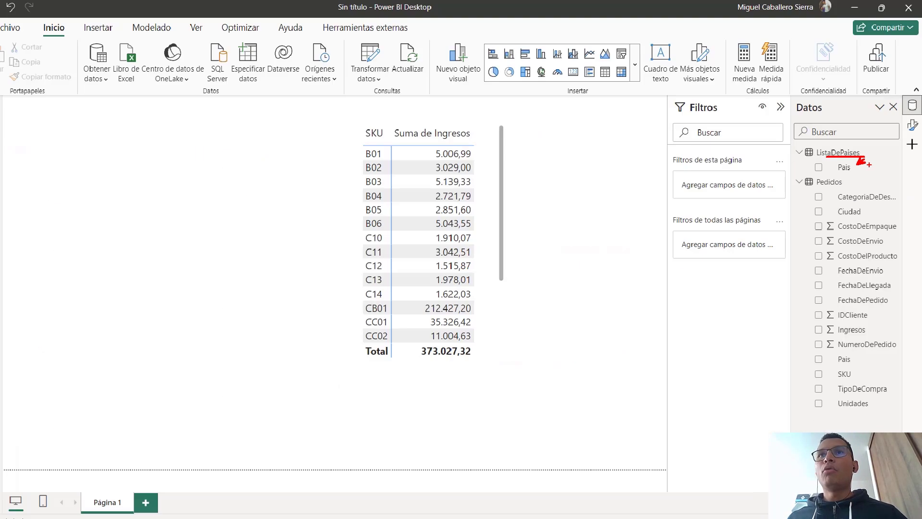
pyautogui.press('Escape')
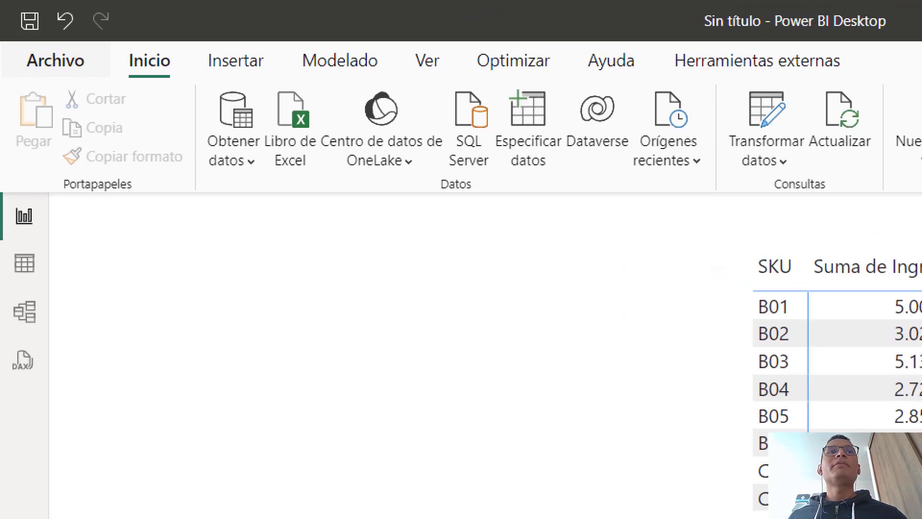
pyautogui.moveTo(115, 33); pyautogui.dragTo(188, 89)
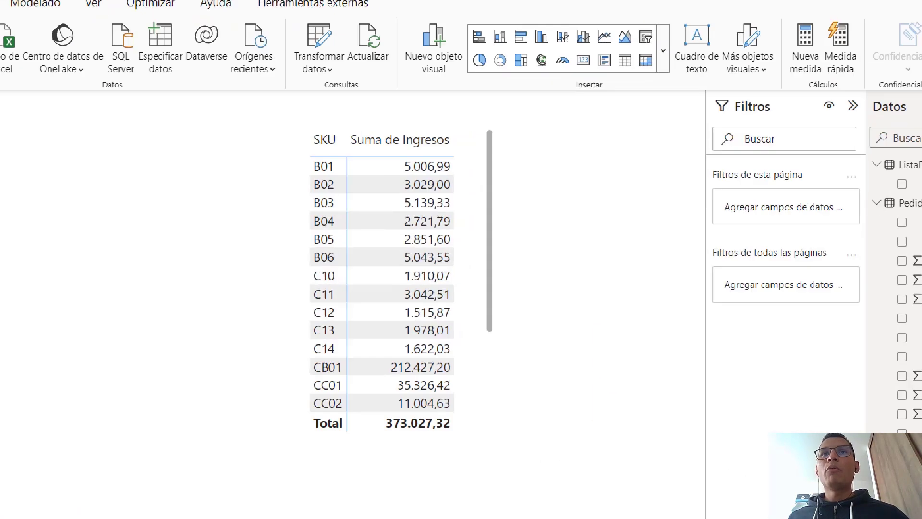
# Step: Insert an empty slicer visual on Página 1 and move it beside the SKU matrix, in the space to its left
pyautogui.moveTo(561, 117); pyautogui.dragTo(597, 117)
pyautogui.moveTo(645, 10)
pyautogui.mouseDown()
pyautogui.moveTo(646, 41)
pyautogui.moveTo(682, 10)
pyautogui.moveTo(742, 2)
pyautogui.mouseUp()
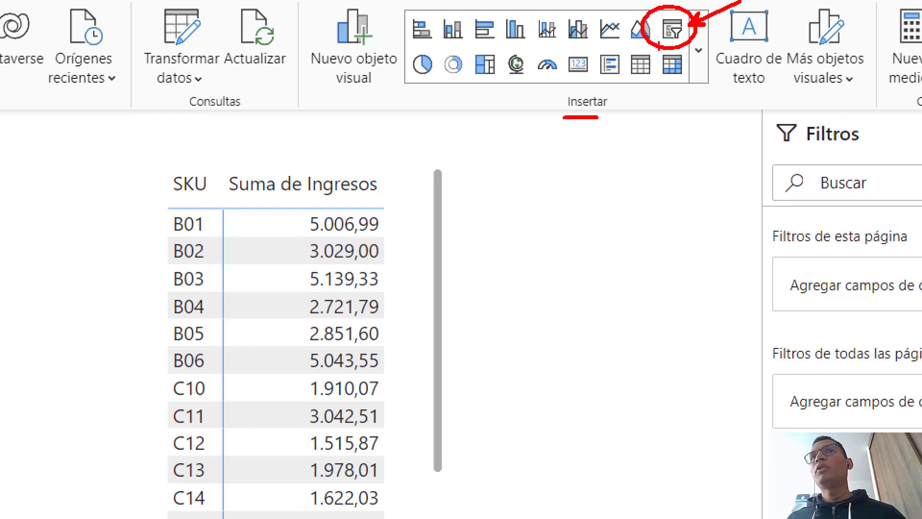
pyautogui.click(672, 30)
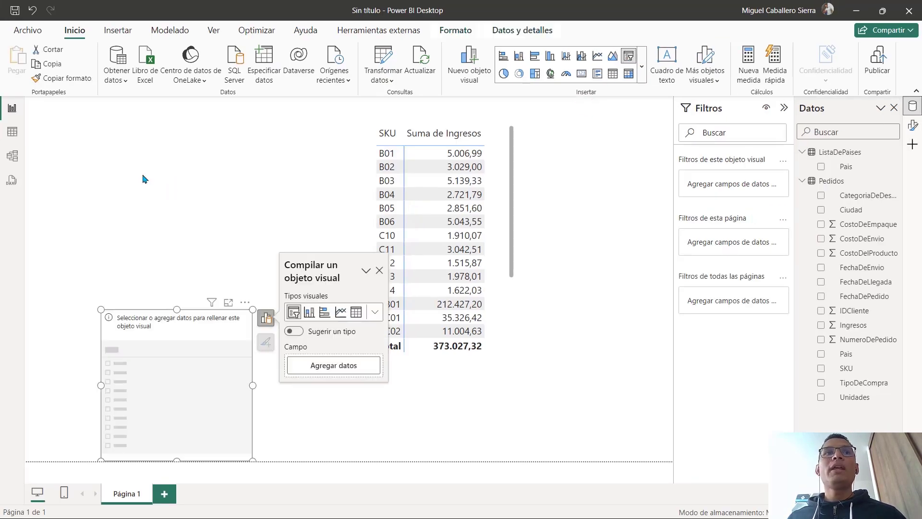
pyautogui.moveTo(177, 346); pyautogui.dragTo(286, 194)
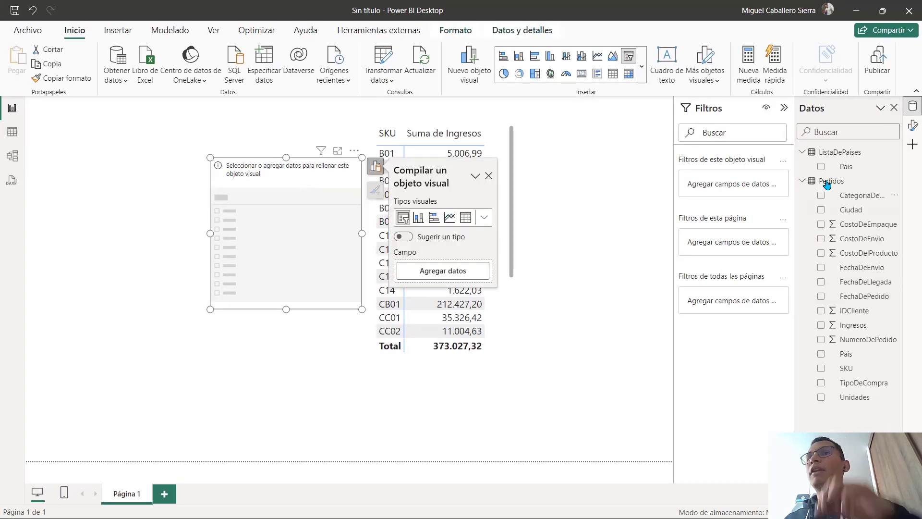
# Step: Add Pais from the ListaDePaises table as the slicer's field and deselect the visual
pyautogui.click(846, 167)
pyautogui.moveTo(865, 164); pyautogui.dragTo(882, 136)
pyautogui.moveTo(846, 167); pyautogui.dragTo(320, 202)
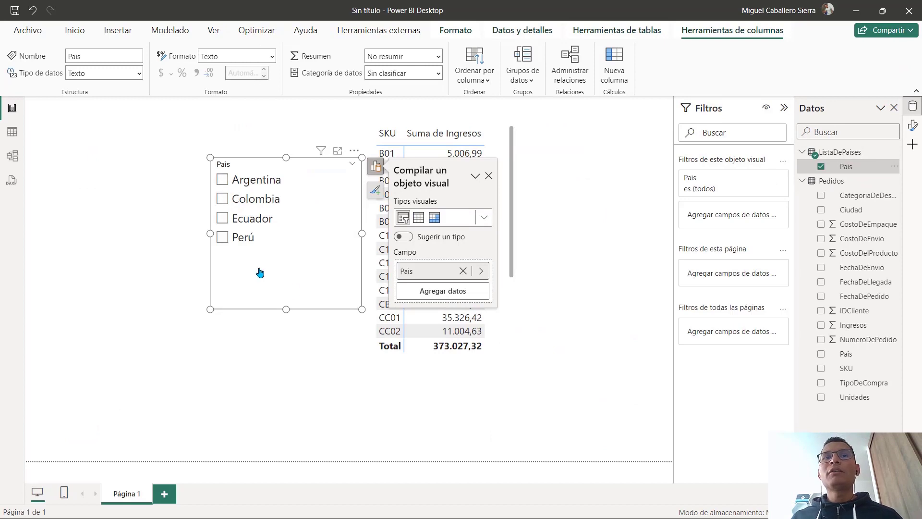
pyautogui.click(623, 316)
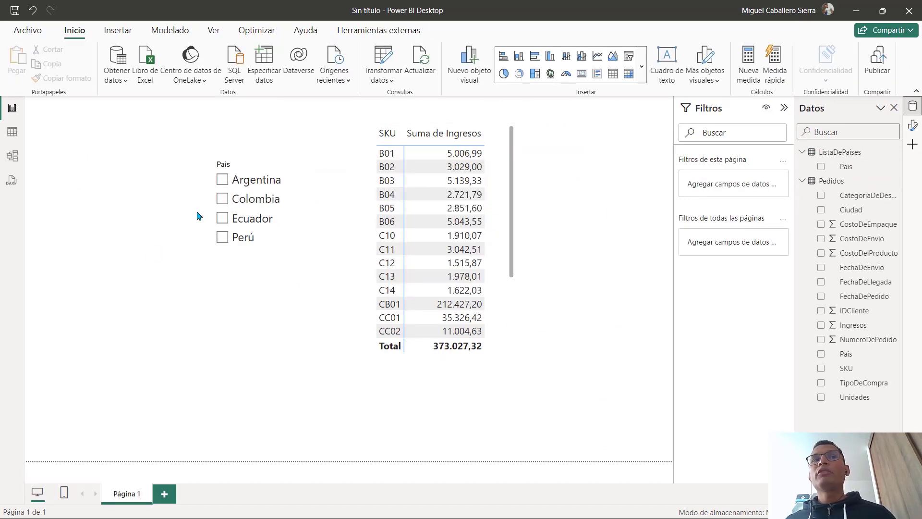
# Step: Test the Pais slicer's effect on the matrix by selecting Argentina, Colombia, Ecuador and Perú in turn, and clear the selection
pyautogui.click(221, 183)
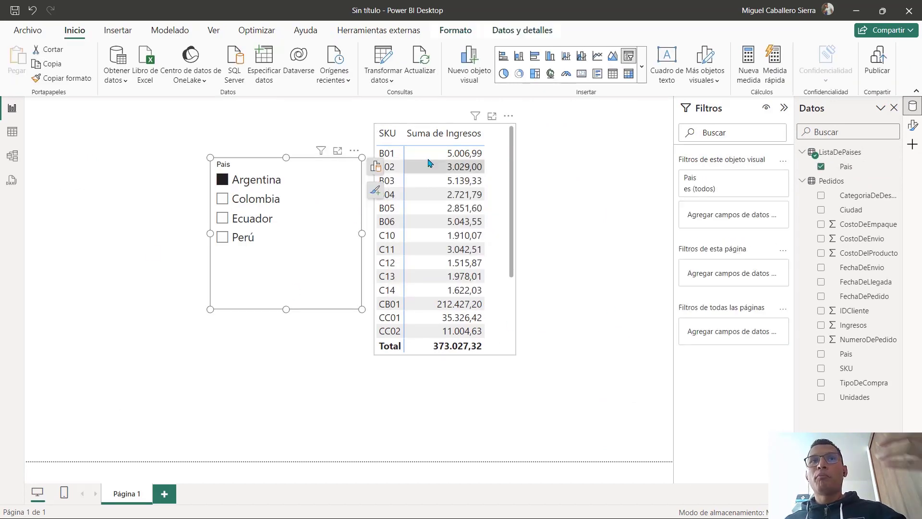
pyautogui.click(222, 199)
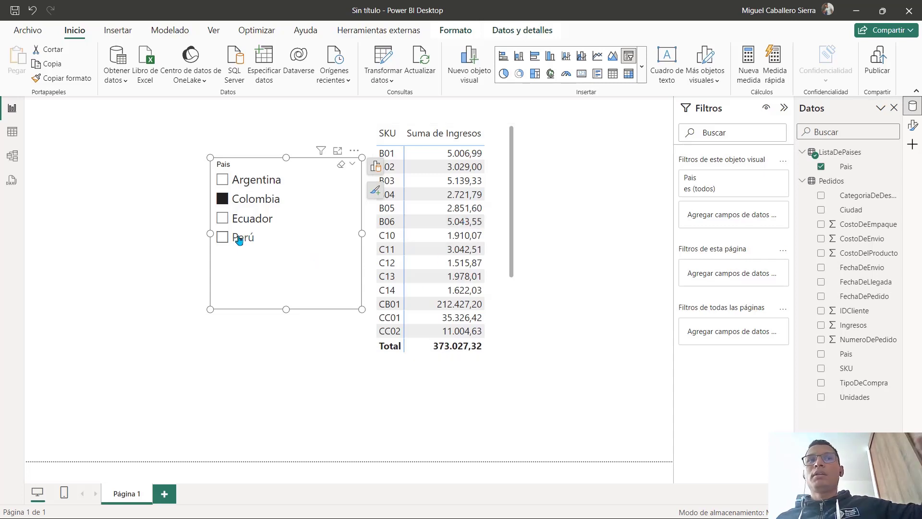
pyautogui.click(222, 218)
pyautogui.click(223, 238)
pyautogui.click(225, 240)
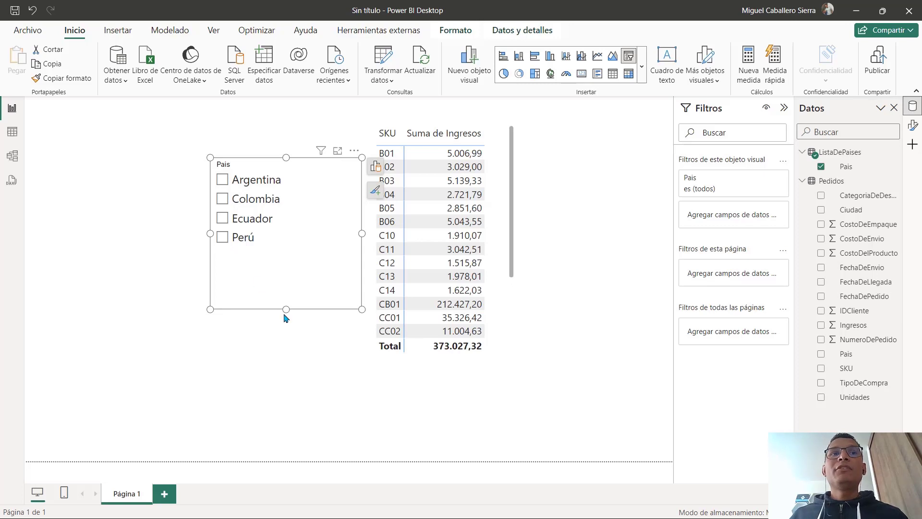
# Step: Shorten the Pais slicer so that its frame ends just below the country list
pyautogui.moveTo(286, 309); pyautogui.dragTo(300, 260)
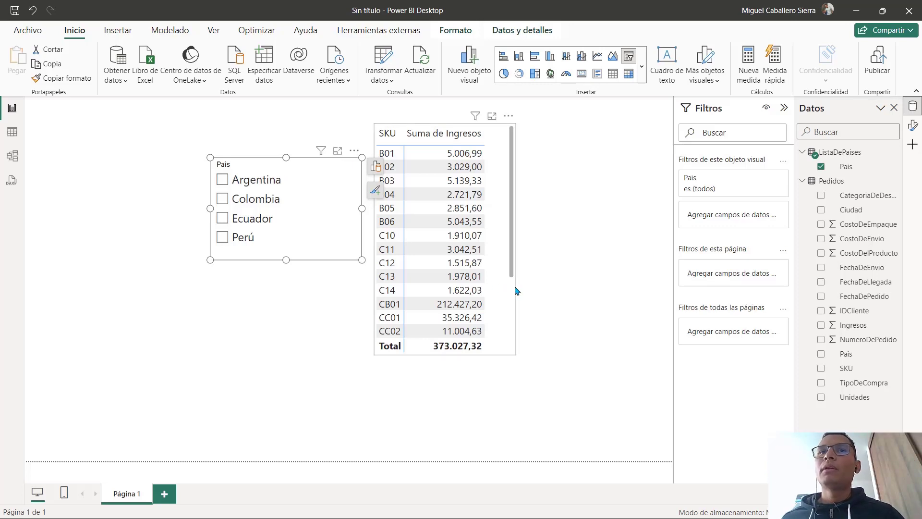
pyautogui.click(555, 306)
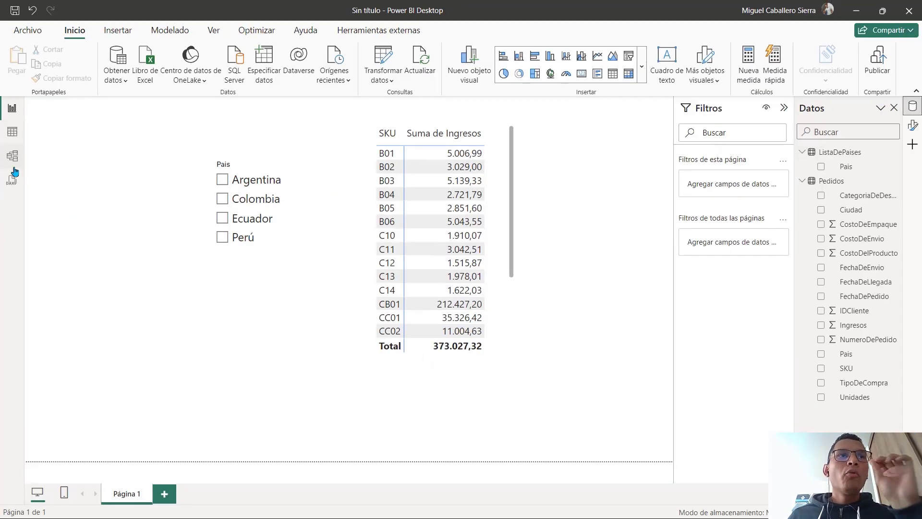
# Step: In the model view, select the Pais column of ListaDePaises and expand its advanced properties
pyautogui.click(15, 168)
pyautogui.click(293, 223)
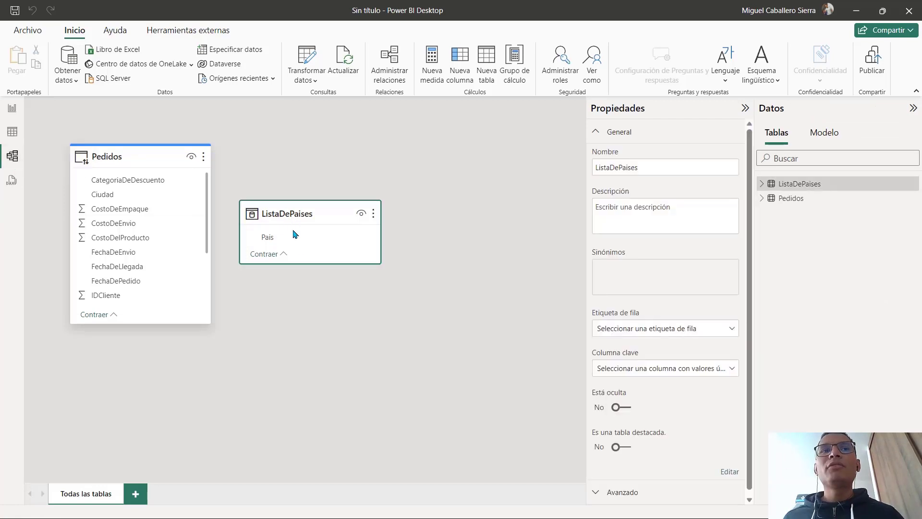
pyautogui.click(292, 240)
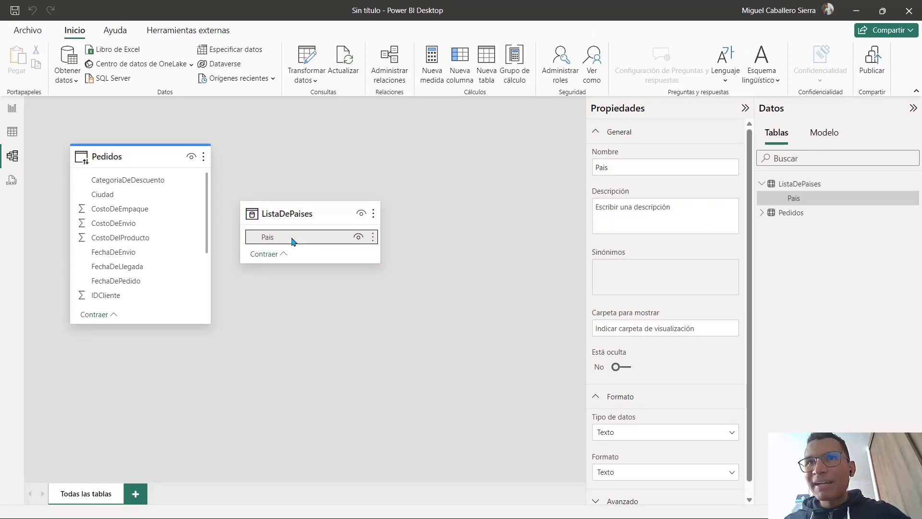
pyautogui.scroll(-1, 667, 451)
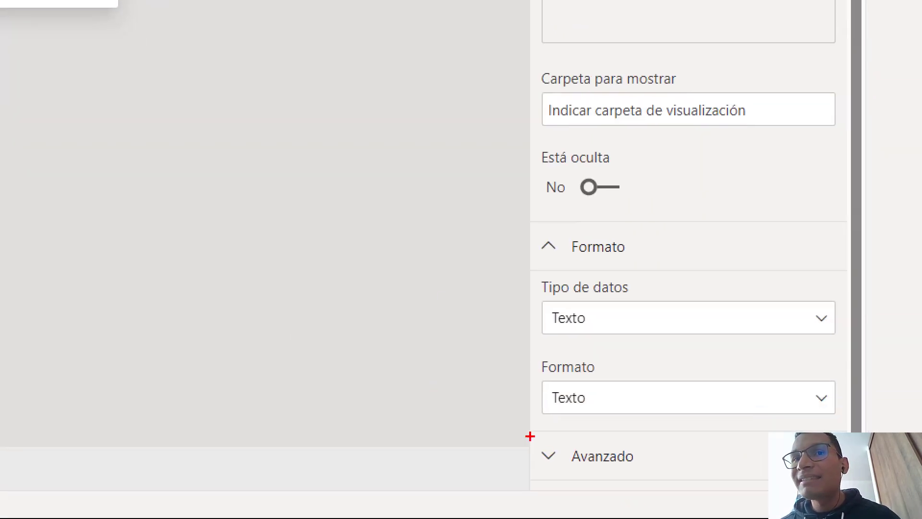
pyautogui.moveTo(521, 424)
pyautogui.mouseDown()
pyautogui.moveTo(678, 492)
pyautogui.moveTo(669, 485)
pyautogui.mouseUp()
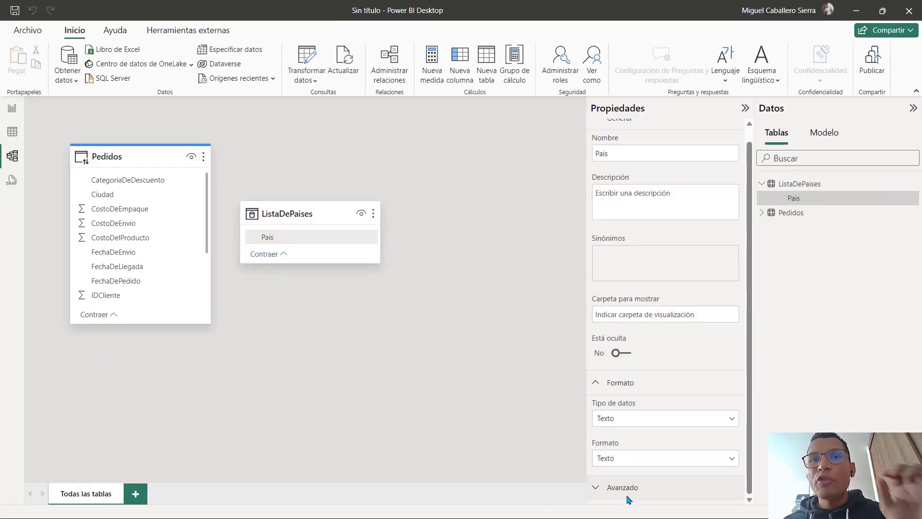
pyautogui.click(552, 453)
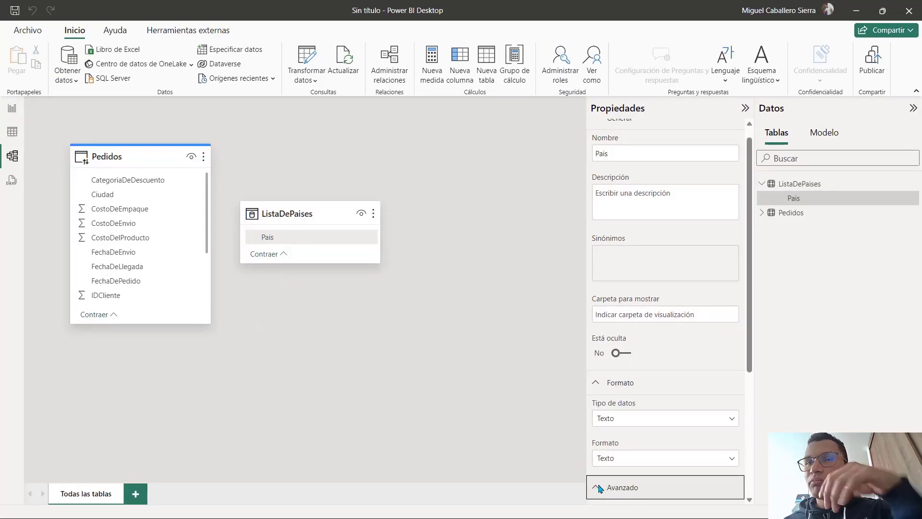
pyautogui.scroll(-5, 712, 358)
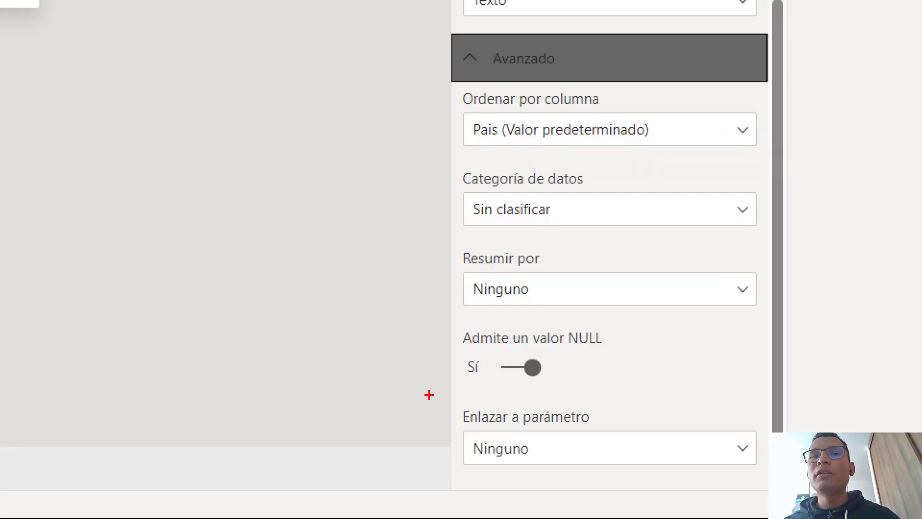
# Step: Bind the Pais column of ListaDePaises to the PaisSeleccionado parameter
pyautogui.moveTo(430, 395); pyautogui.dragTo(805, 476)
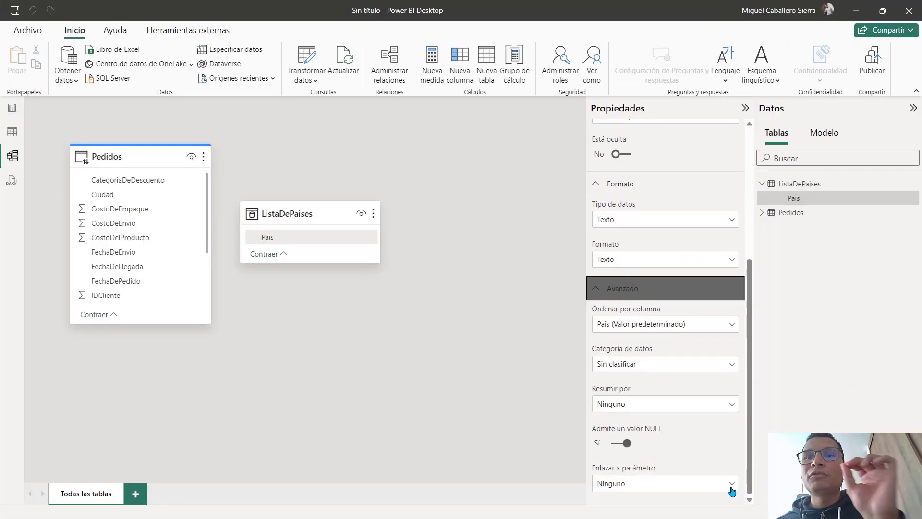
pyautogui.click(741, 452)
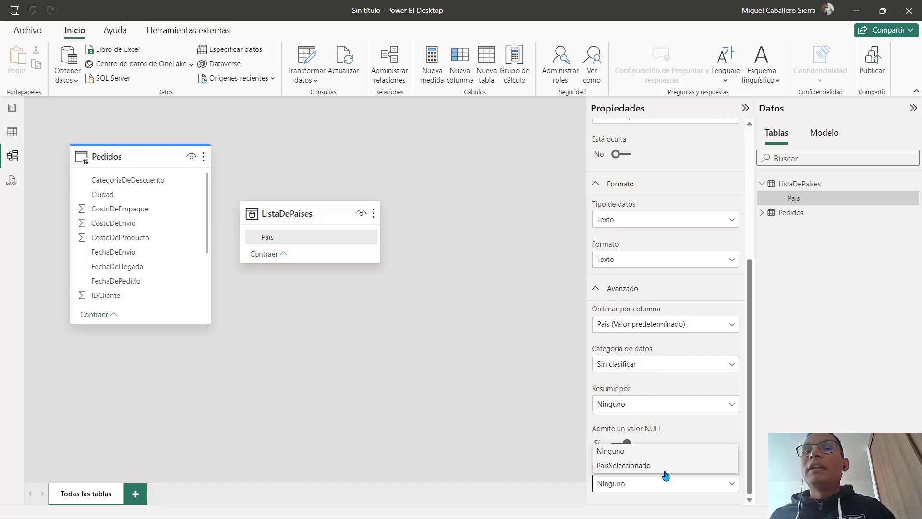
pyautogui.click(644, 465)
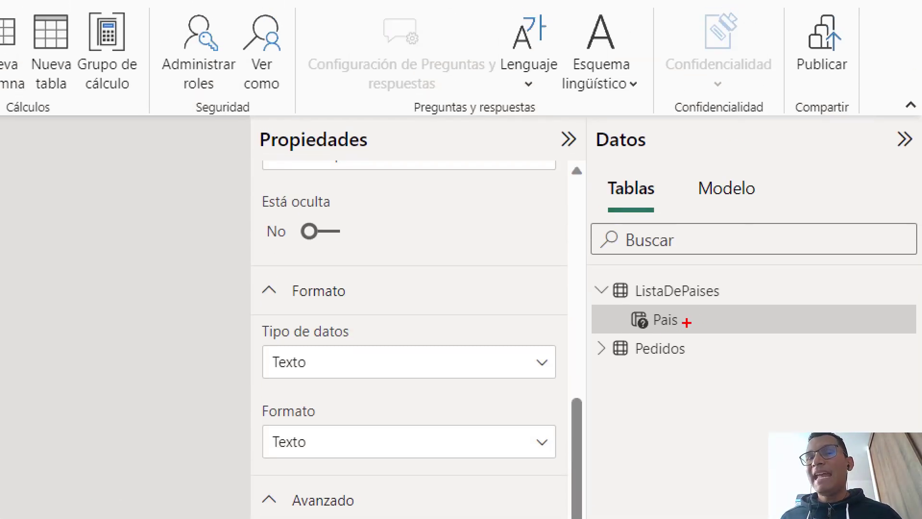
pyautogui.moveTo(687, 321); pyautogui.dragTo(703, 312)
pyautogui.moveTo(679, 265); pyautogui.dragTo(694, 274)
pyautogui.moveTo(634, 336); pyautogui.dragTo(646, 343)
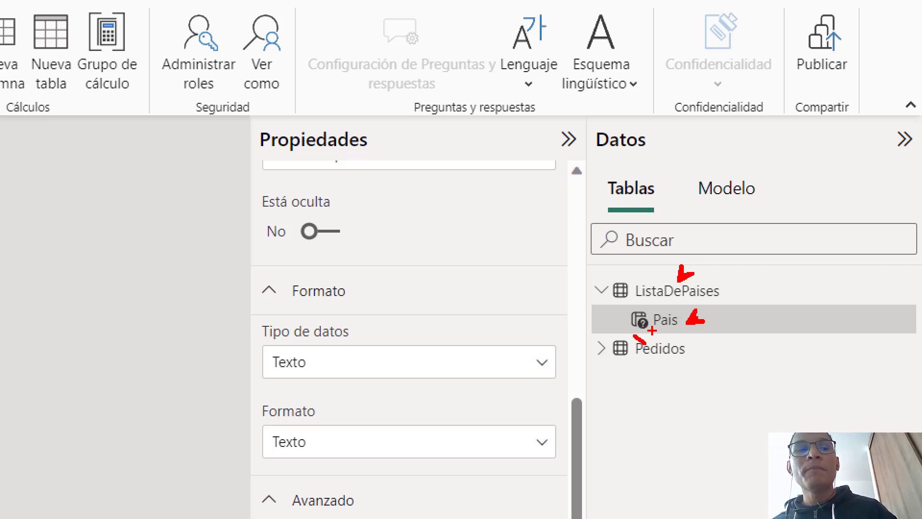
pyautogui.press('Escape')
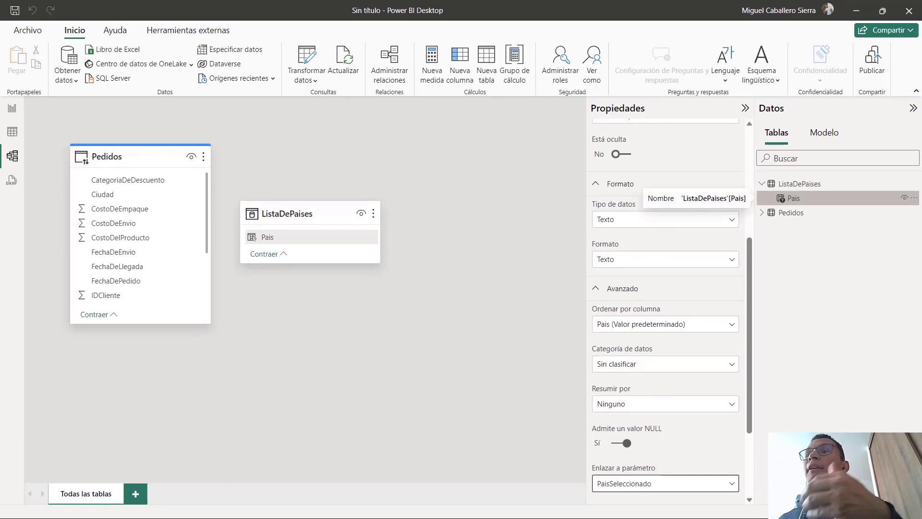
pyautogui.hotkey('ctrl', '1')
pyautogui.click(10, 83)
pyautogui.moveTo(44, 150); pyautogui.dragTo(101, 139)
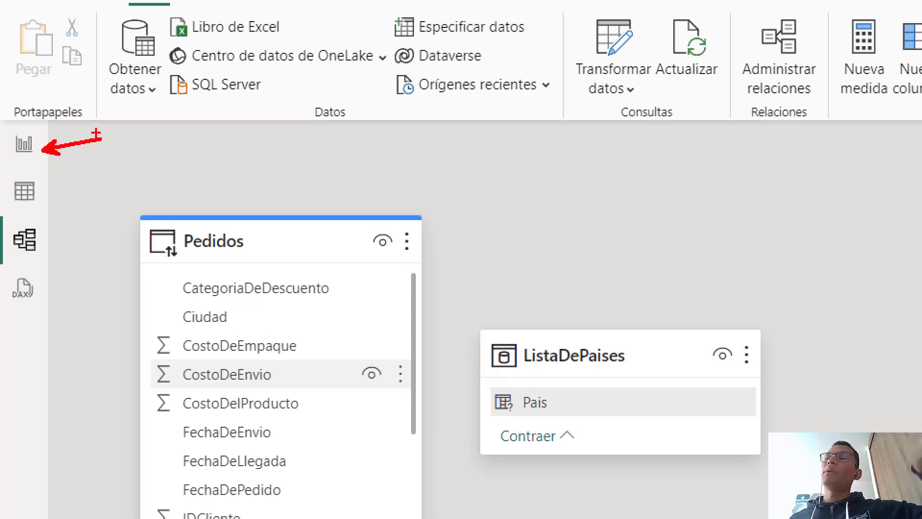
pyautogui.press('Escape')
# Step: Return to the report page and change the Pais slicer's selection to Ecuador and finally to Perú
pyautogui.click(25, 145)
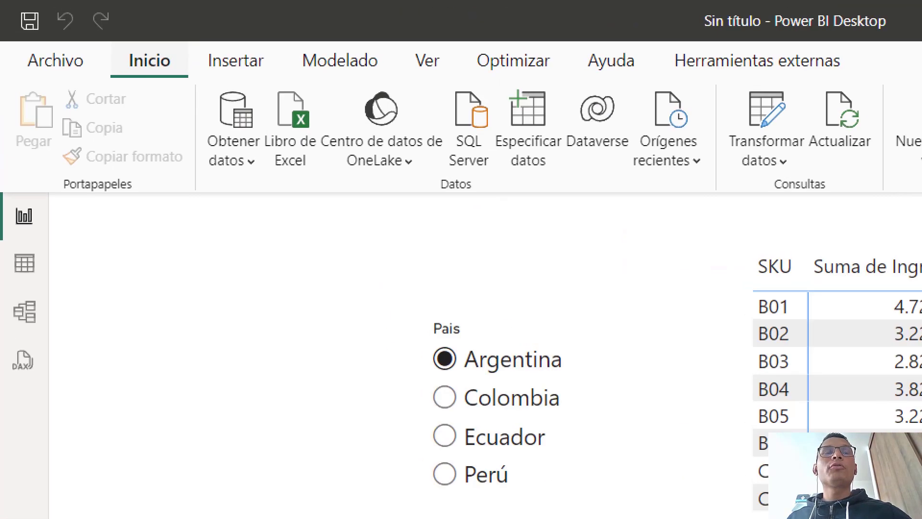
pyautogui.moveTo(744, 173); pyautogui.dragTo(764, 173)
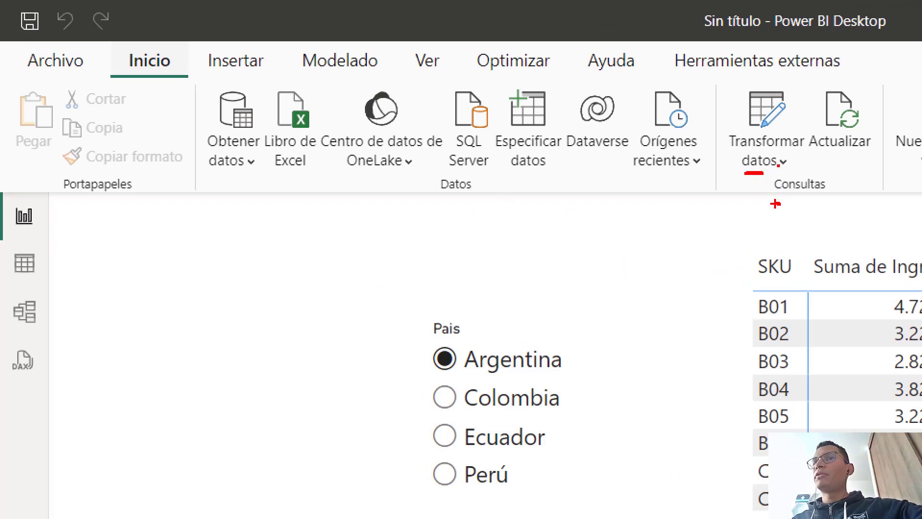
pyautogui.moveTo(648, 250)
pyautogui.mouseDown()
pyautogui.moveTo(553, 312)
pyautogui.moveTo(608, 340)
pyautogui.mouseUp()
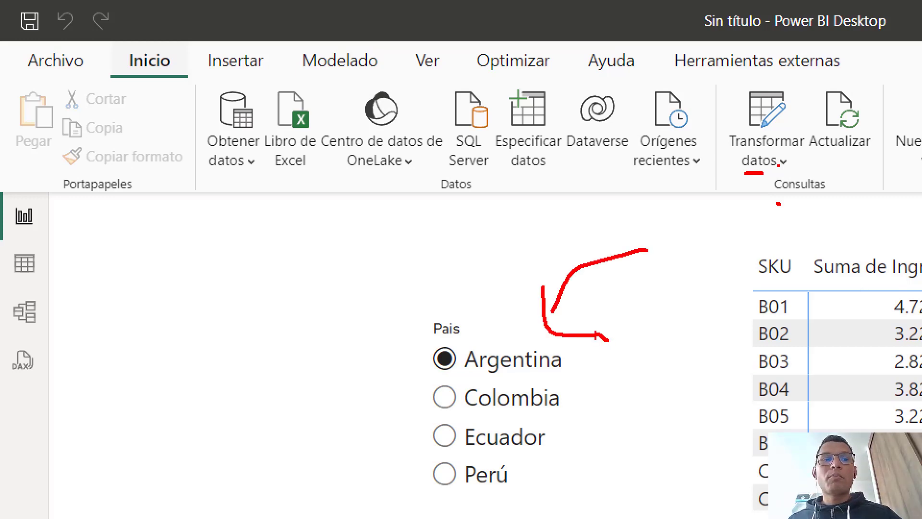
pyautogui.press('Escape')
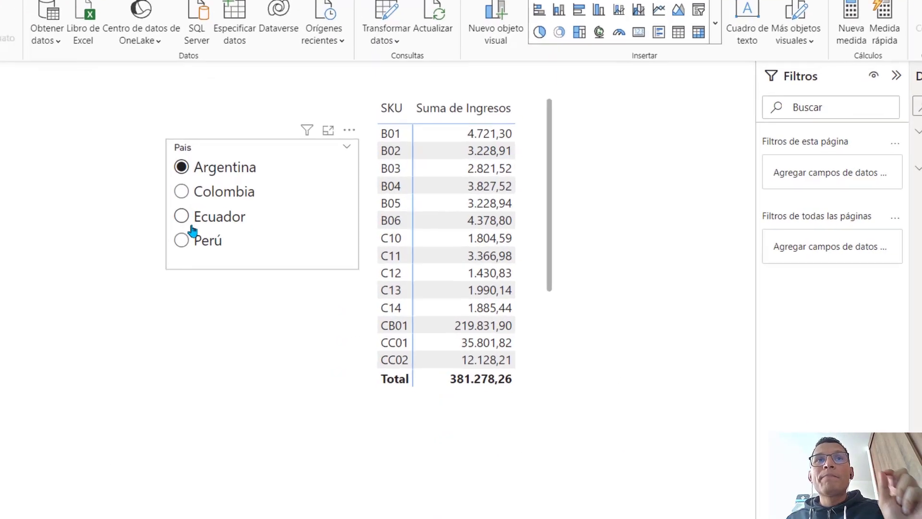
pyautogui.click(182, 227)
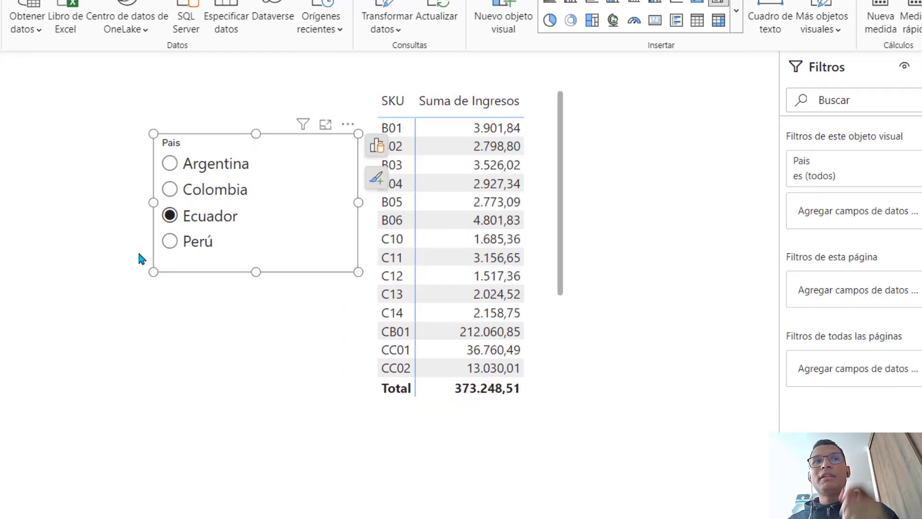
pyautogui.click(170, 242)
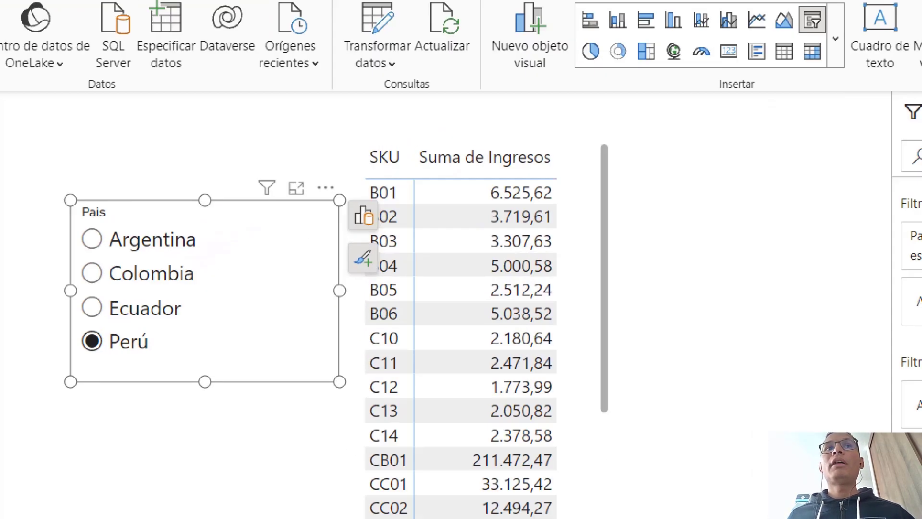
# Step: Check the value stored in the PaisSeleccionado parameter and cancel the parameter editor without changing it
pyautogui.moveTo(745, 199); pyautogui.dragTo(785, 196)
pyautogui.click(391, 58)
pyautogui.click(399, 176)
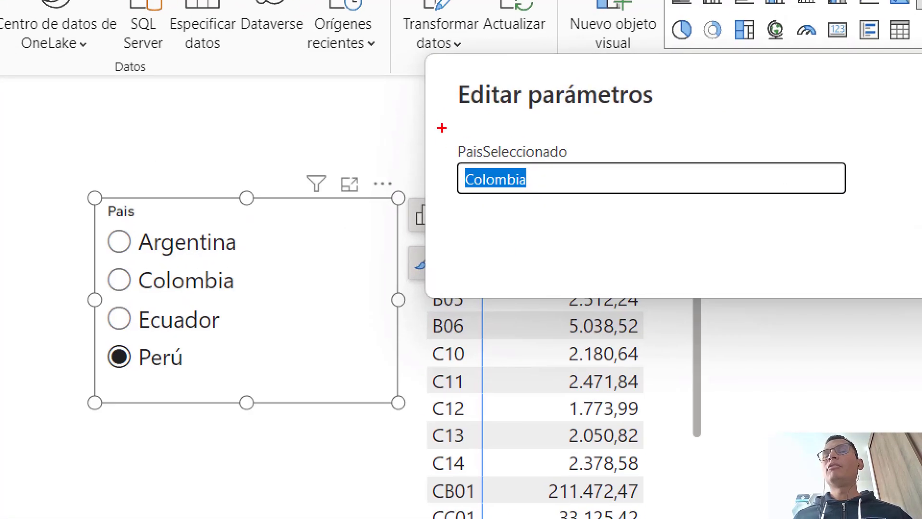
pyautogui.moveTo(383, 121); pyautogui.dragTo(431, 160)
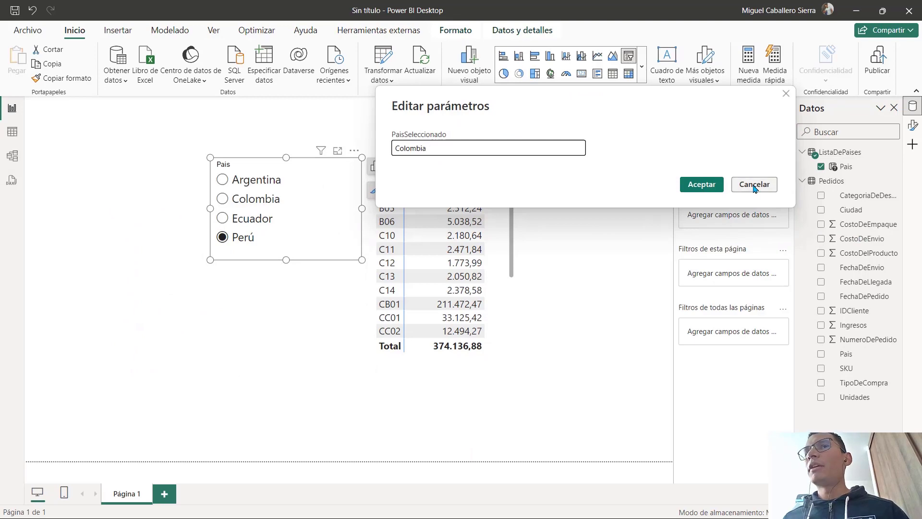
pyautogui.click(765, 186)
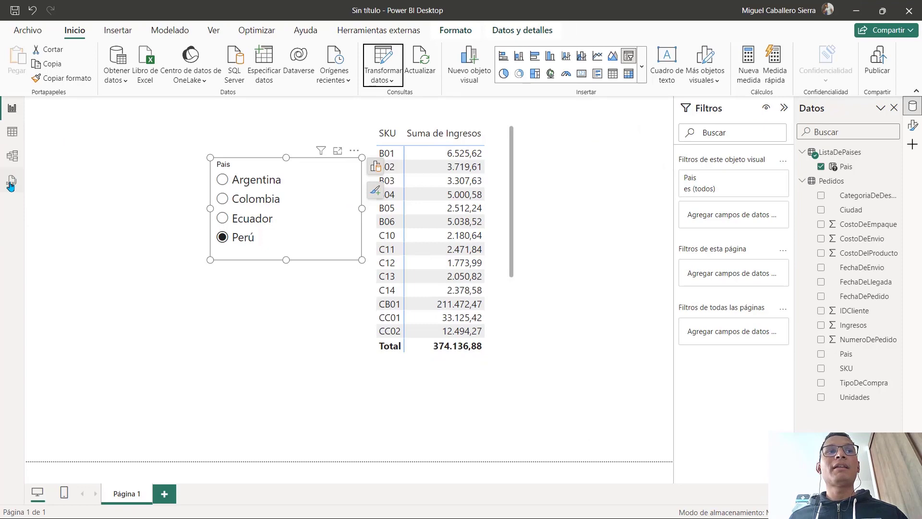
# Step: Run the existing EVALUATE Pedidos query again in the DAX query view
pyautogui.click(11, 181)
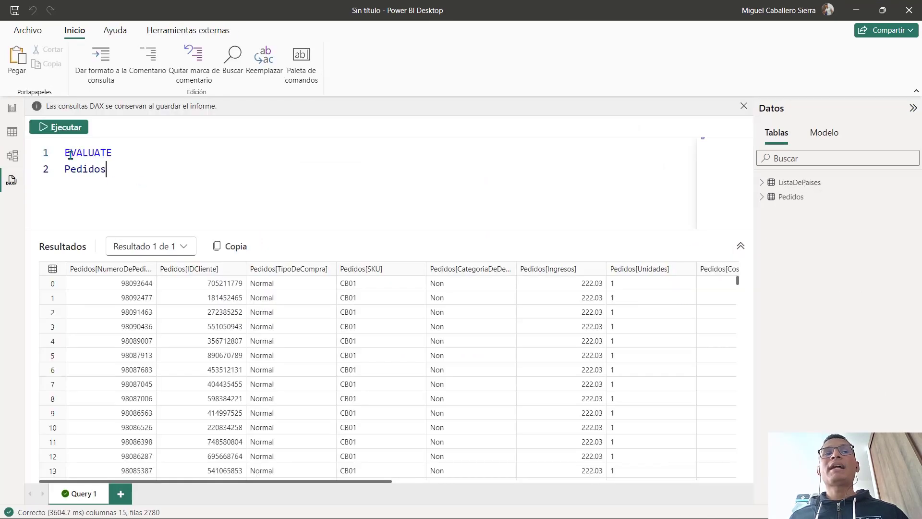
pyautogui.hotkey('ctrl', 'a')
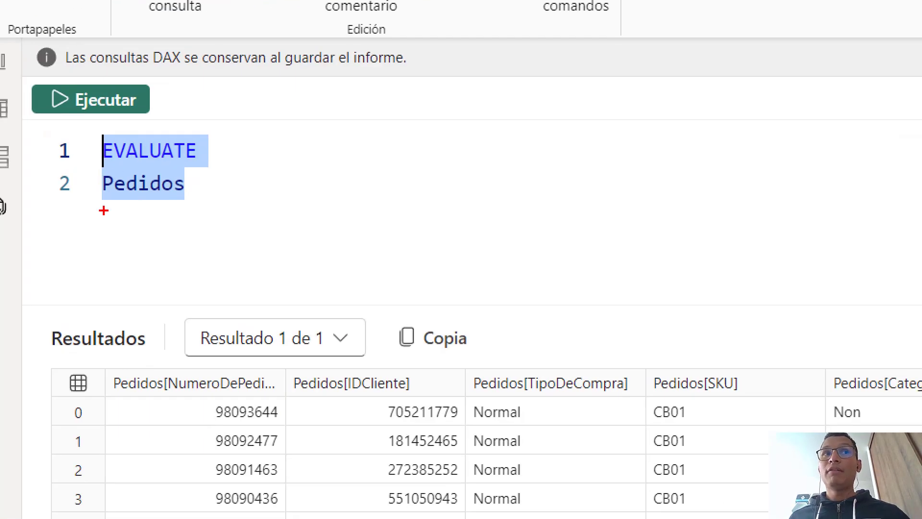
pyautogui.moveTo(104, 210); pyautogui.dragTo(185, 207)
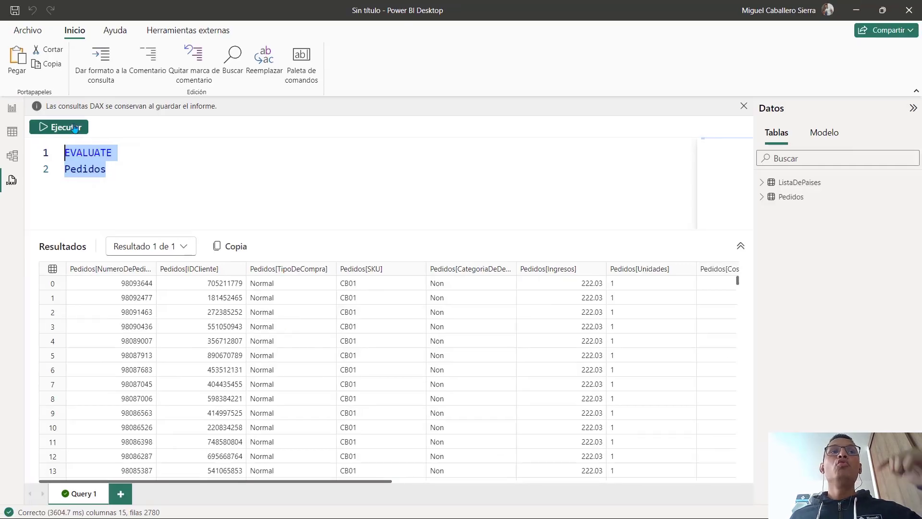
pyautogui.click(74, 128)
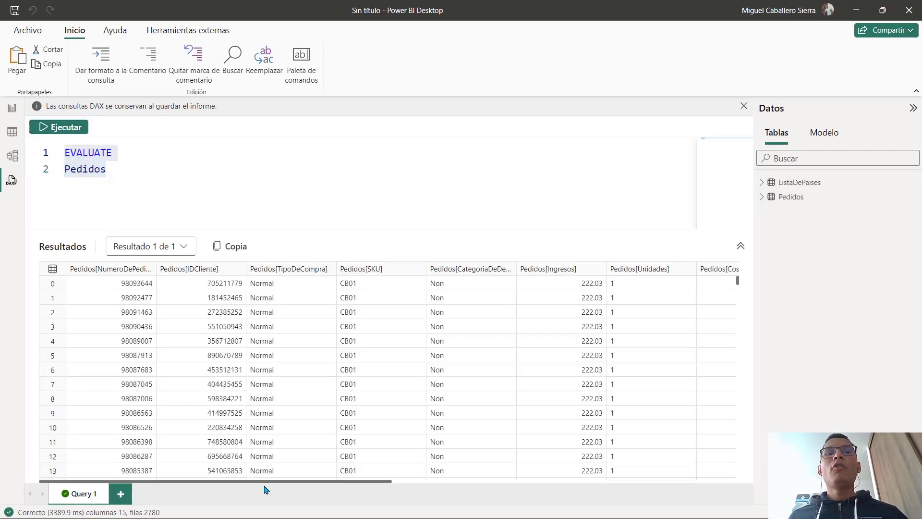
# Step: Check the Pais column of the query results against the Pais slicer selection on the report page and return to the DAX query
pyautogui.moveTo(267, 485); pyautogui.dragTo(628, 496)
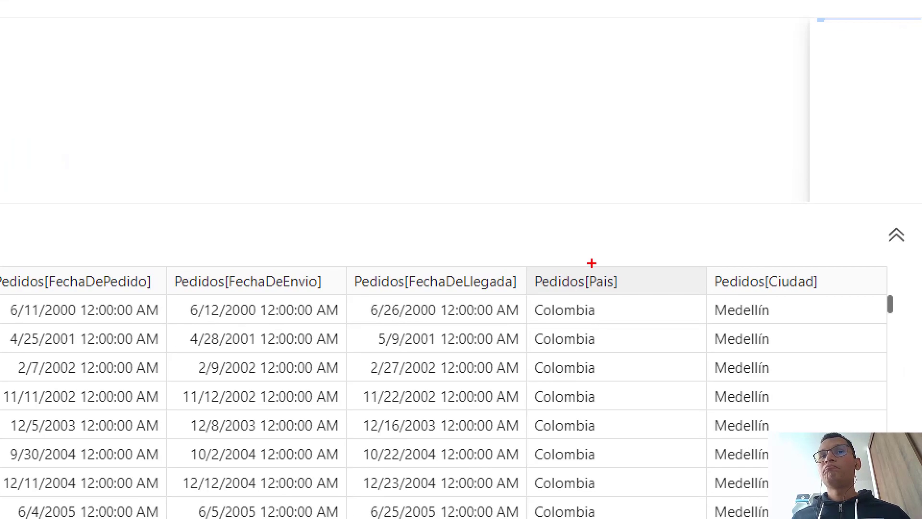
pyautogui.moveTo(594, 261); pyautogui.dragTo(602, 254)
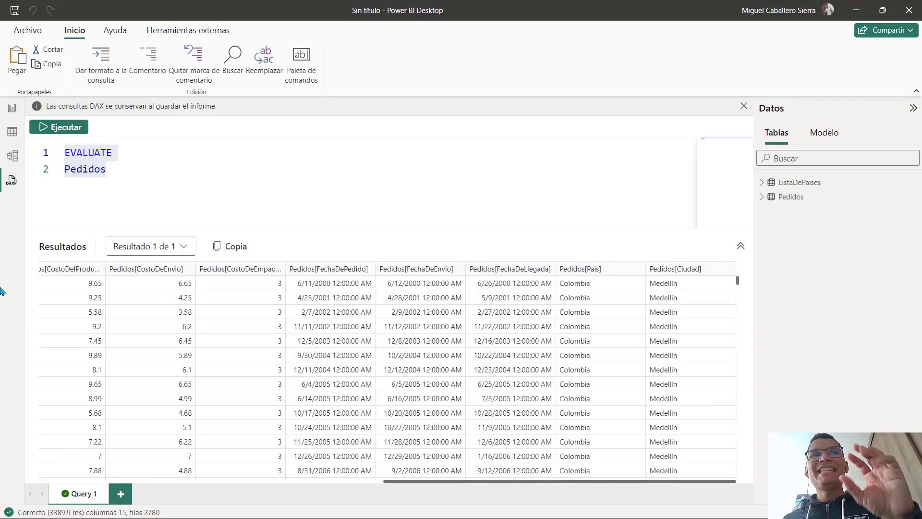
pyautogui.click(8, 115)
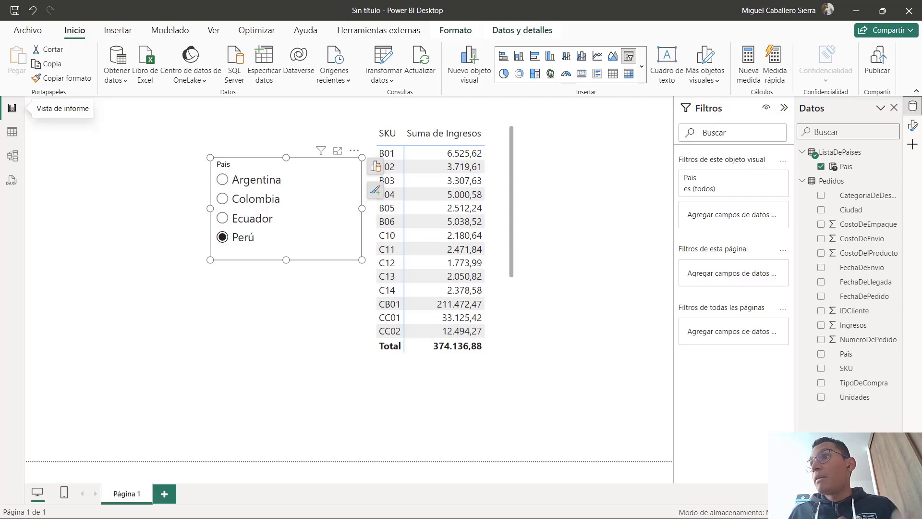
pyautogui.click(12, 181)
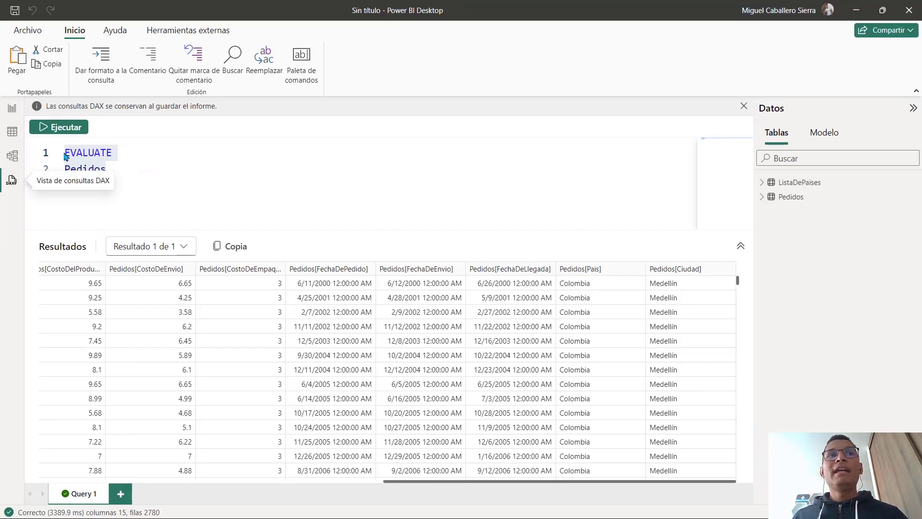
# Step: Add a DEFINE line above EVALUATE in the DAX query, separated by a blank line
pyautogui.hotkey('ctrl', 'a')
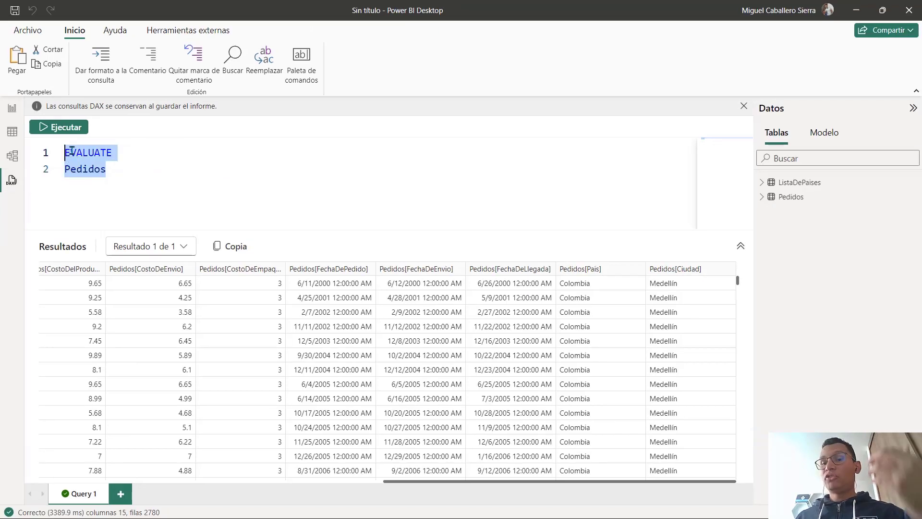
pyautogui.click(73, 151)
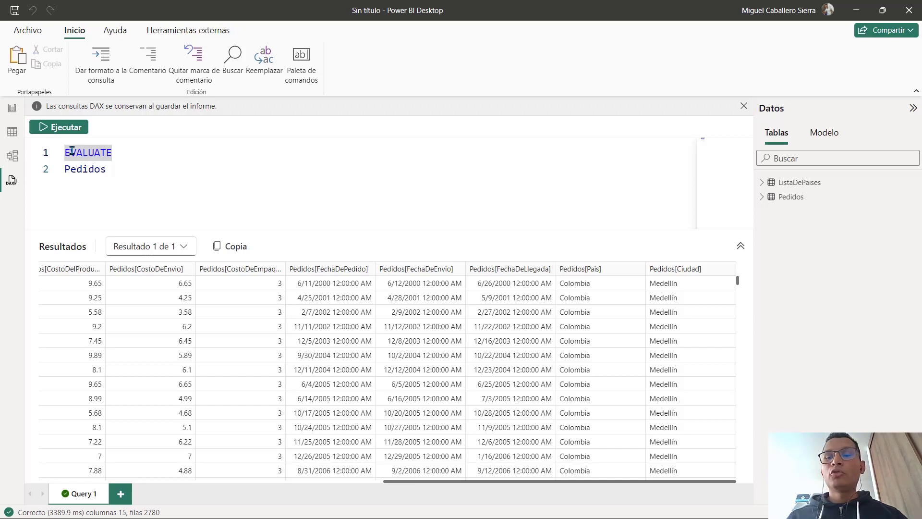
pyautogui.press('Return')
pyautogui.press('Return')
pyautogui.press('Up')
pyautogui.press('Up')
pyautogui.write('DEFINE')
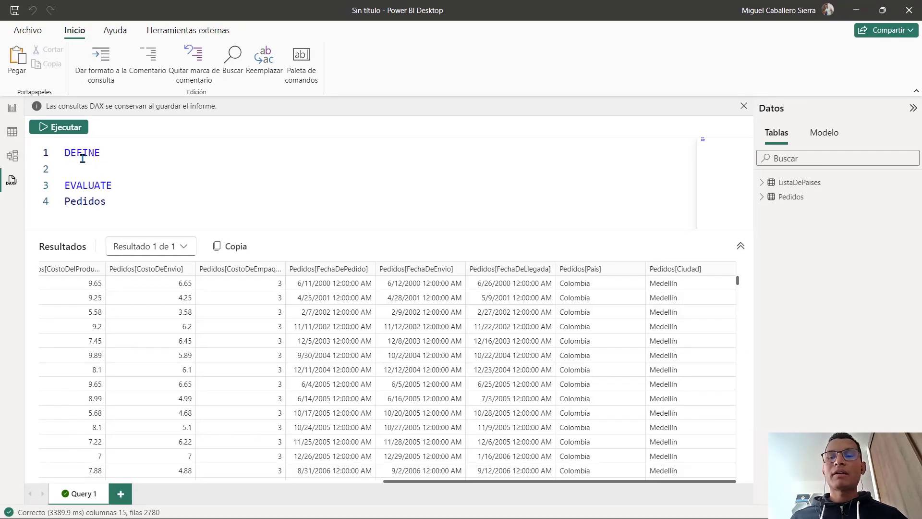
# Step: Declare MPARAMETER PaisSeleccionado = "Ecuador" indented under DEFINE, with no blank line before EVALUATE
pyautogui.press('Return')
pyautogui.press('Tab')
pyautogui.write('MPARAME')
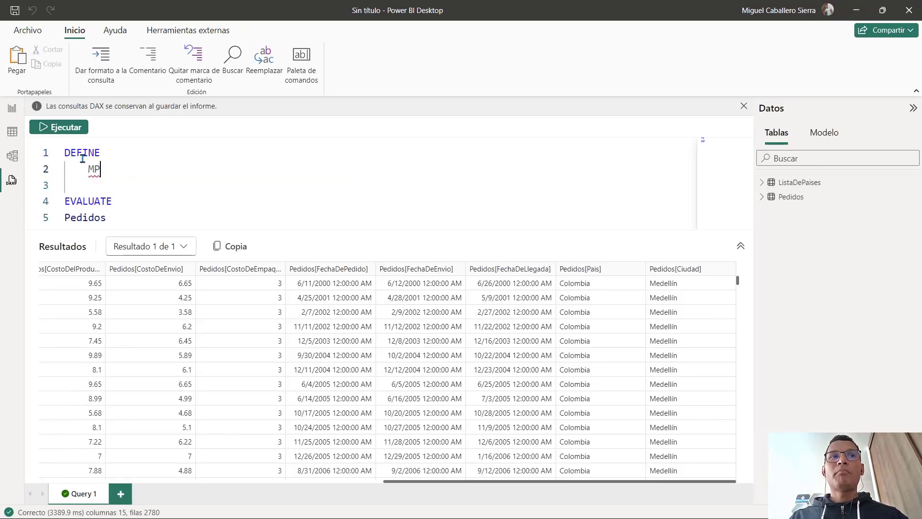
pyautogui.write('TER')
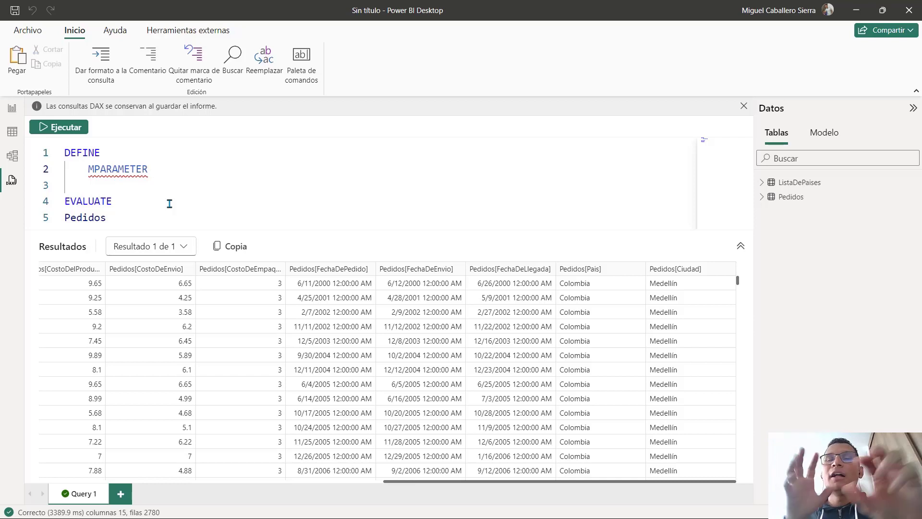
pyautogui.write('PaisSeleccionado ')
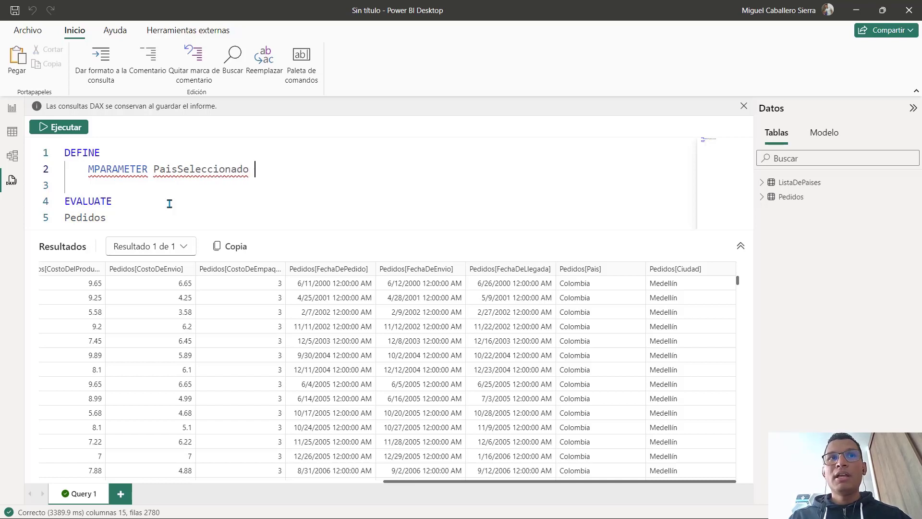
pyautogui.write('¿')
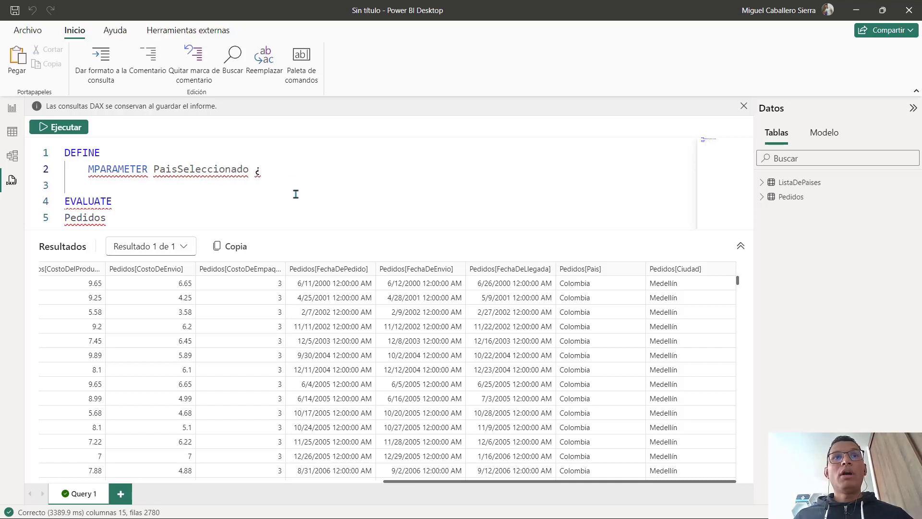
pyautogui.press('BackSpace')
pyautogui.write('=')
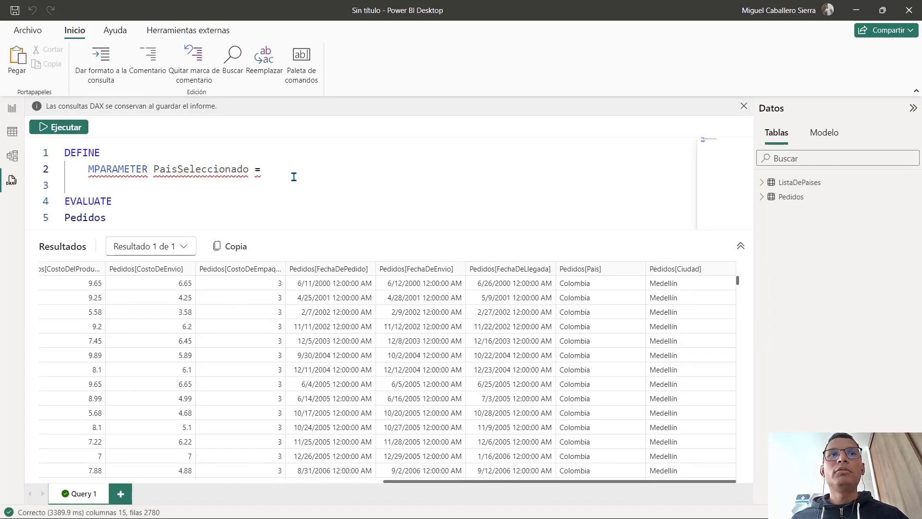
pyautogui.write('"Ecuador"')
pyautogui.press('Down')
pyautogui.press('BackSpace')
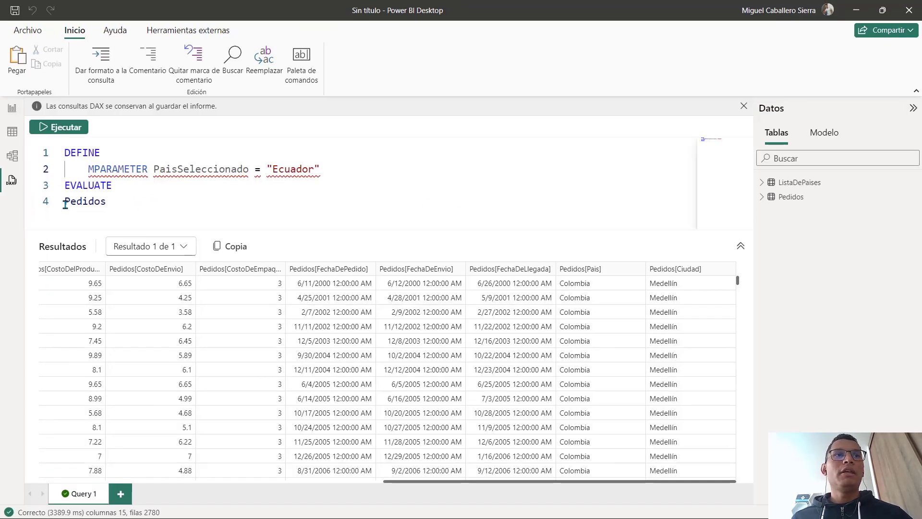
# Step: Indent Pedidos under EVALUATE and run the query
pyautogui.click(126, 307)
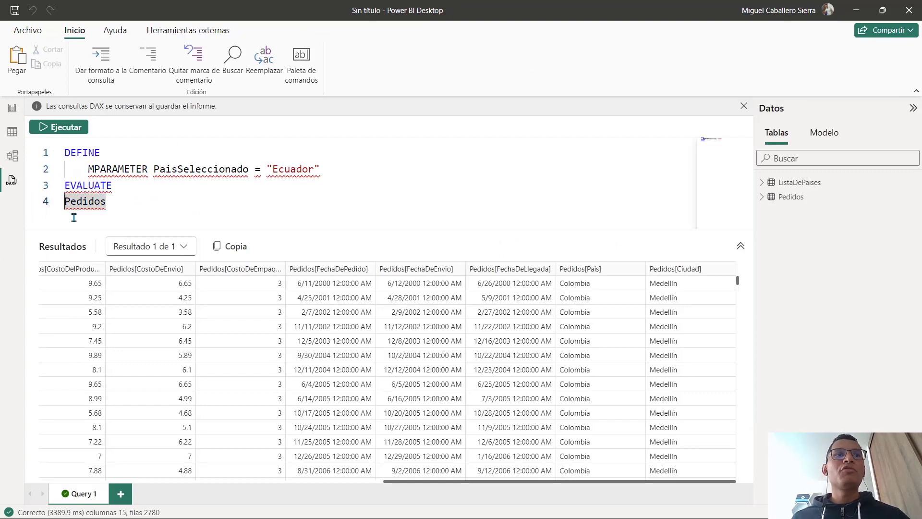
pyautogui.press('Tab')
pyautogui.click(156, 215)
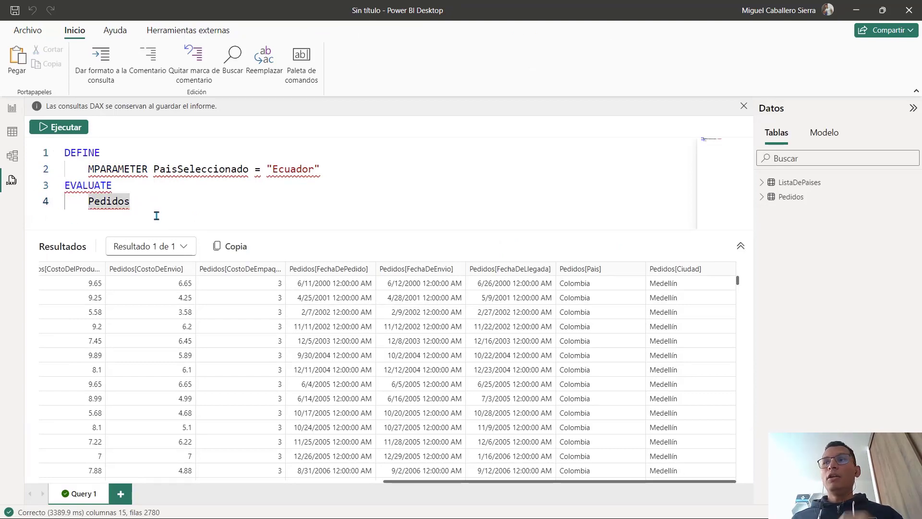
pyautogui.click(63, 131)
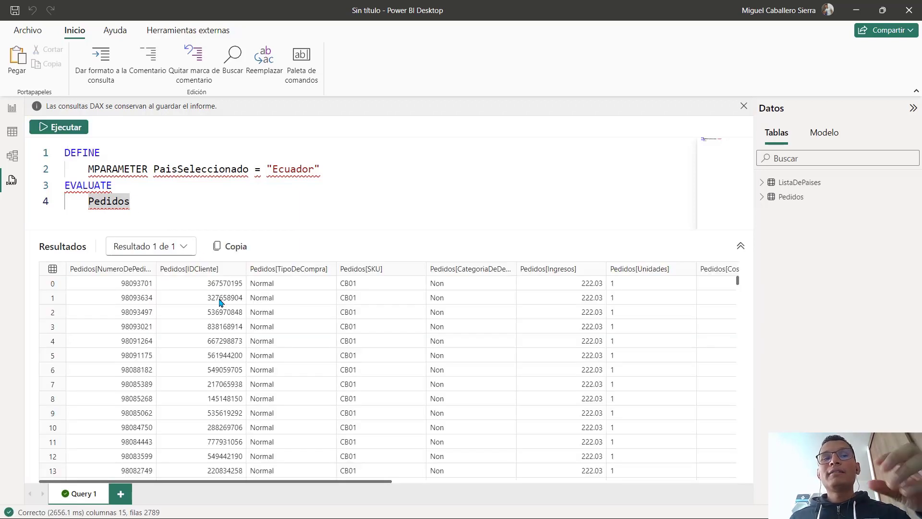
# Step: Examine the Pais column of the results and compare it with the MPARAMETER value in the query
pyautogui.moveTo(293, 480); pyautogui.dragTo(658, 496)
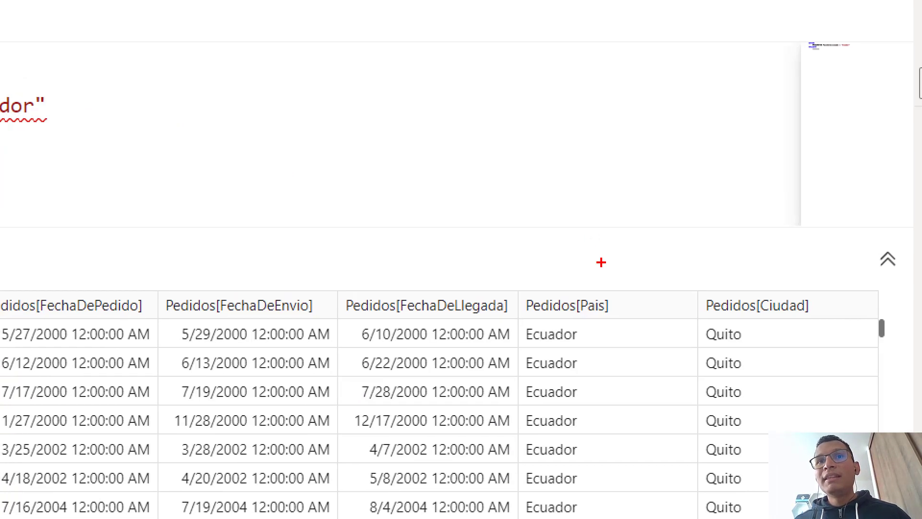
pyautogui.moveTo(595, 234)
pyautogui.mouseDown()
pyautogui.moveTo(587, 252)
pyautogui.moveTo(596, 242)
pyautogui.mouseUp()
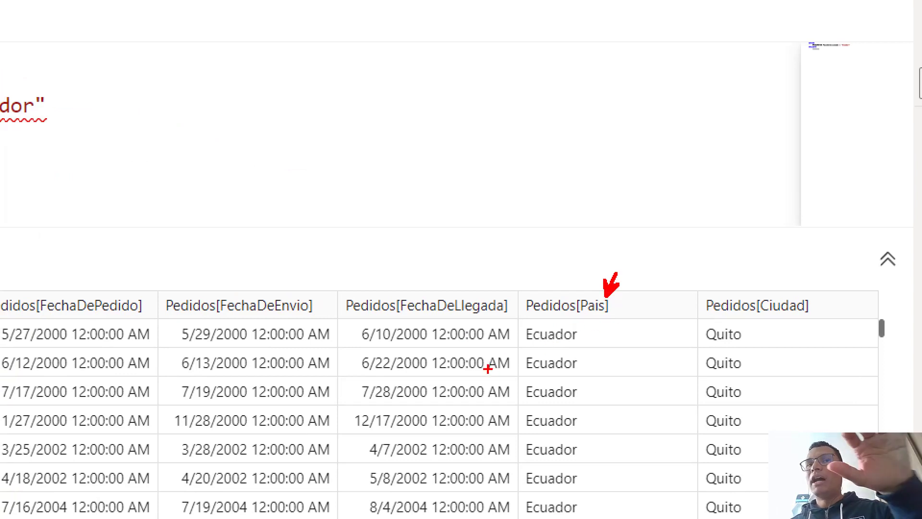
pyautogui.press('Escape')
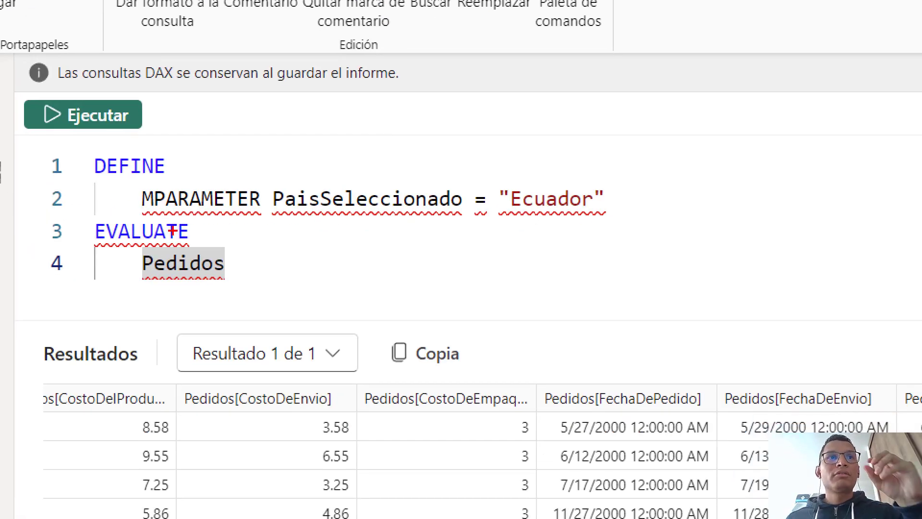
pyautogui.moveTo(329, 231); pyautogui.dragTo(349, 227)
pyautogui.moveTo(536, 224); pyautogui.dragTo(550, 218)
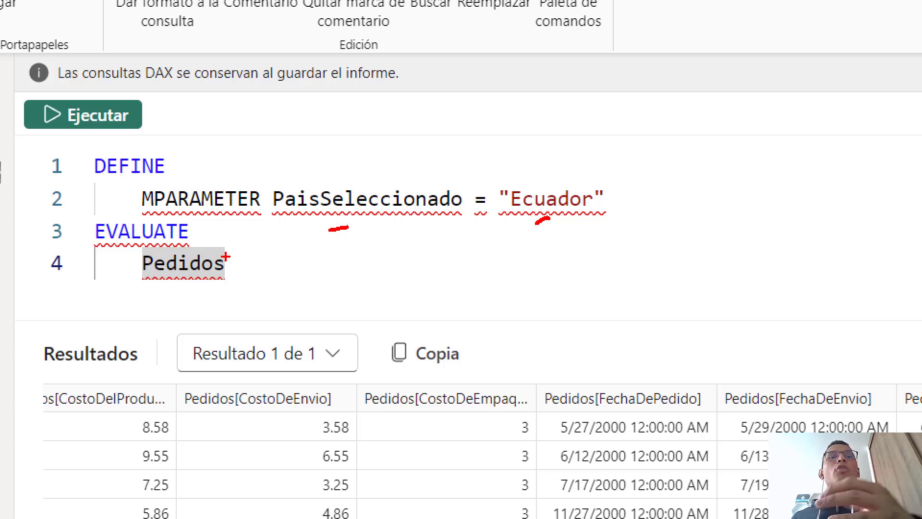
pyautogui.press('Escape')
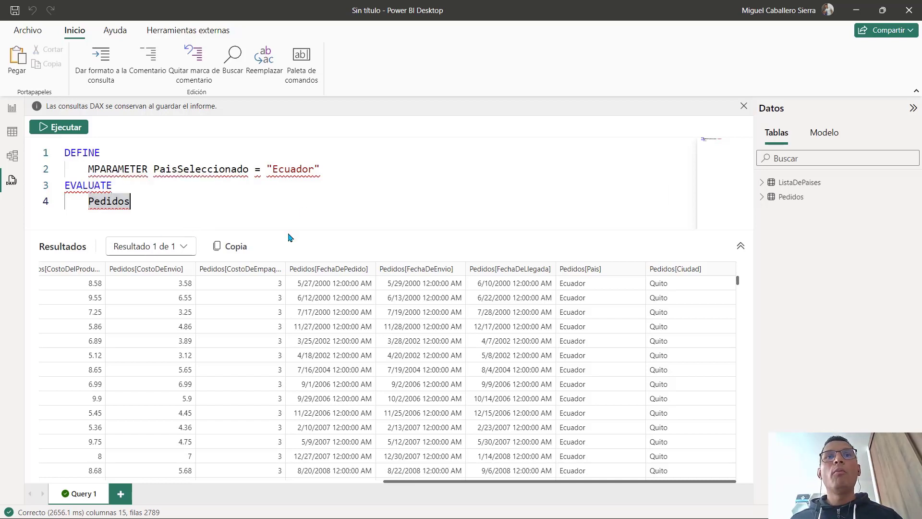
# Step: Rerun the query with PaisSeleccionado set to "Perú" and check the Pais column of the results
pyautogui.click(289, 171)
pyautogui.doubleClick(289, 171)
pyautogui.write('Perú')
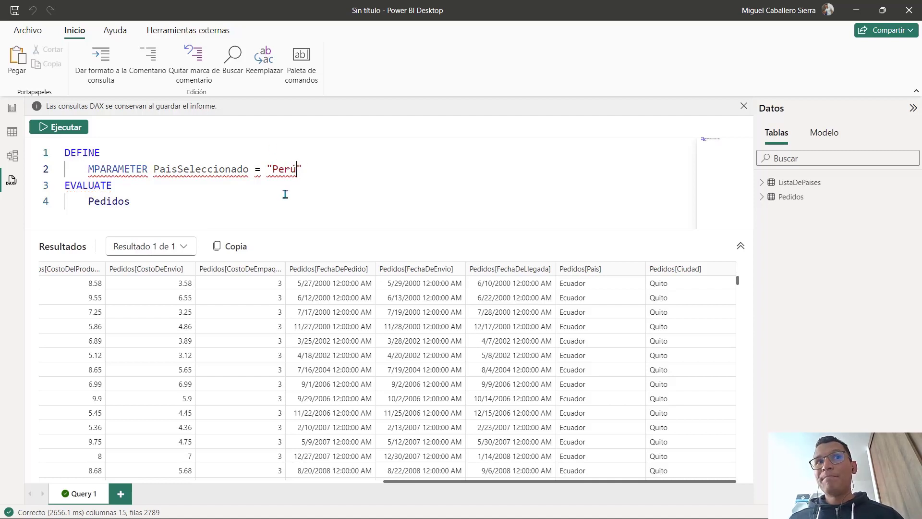
pyautogui.click(206, 209)
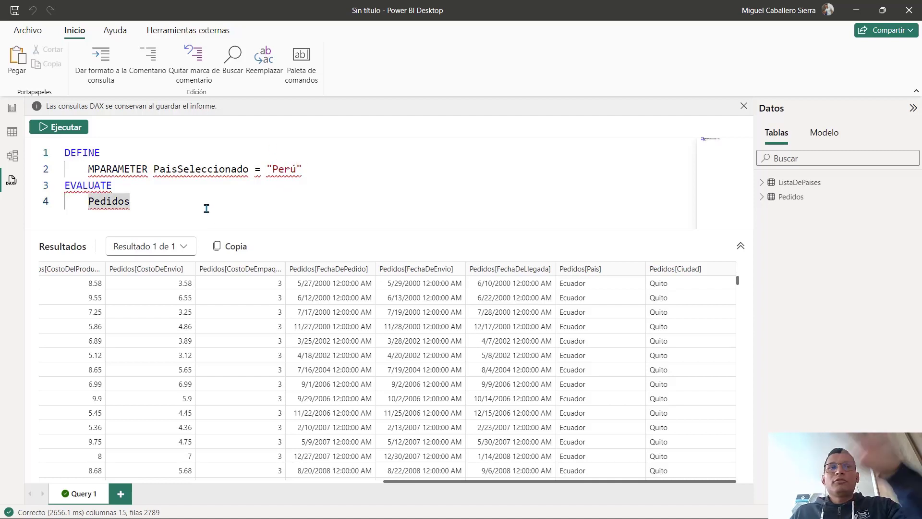
pyautogui.press('F5')
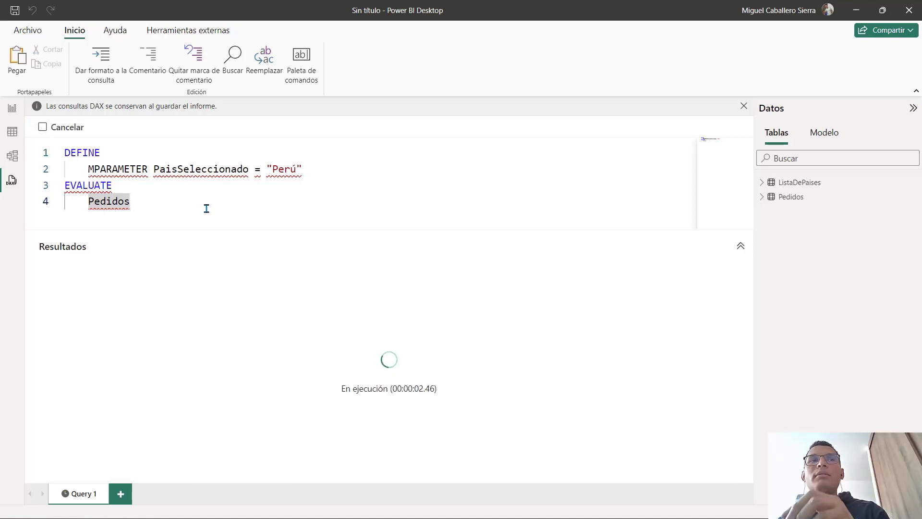
pyautogui.moveTo(380, 482); pyautogui.dragTo(699, 494)
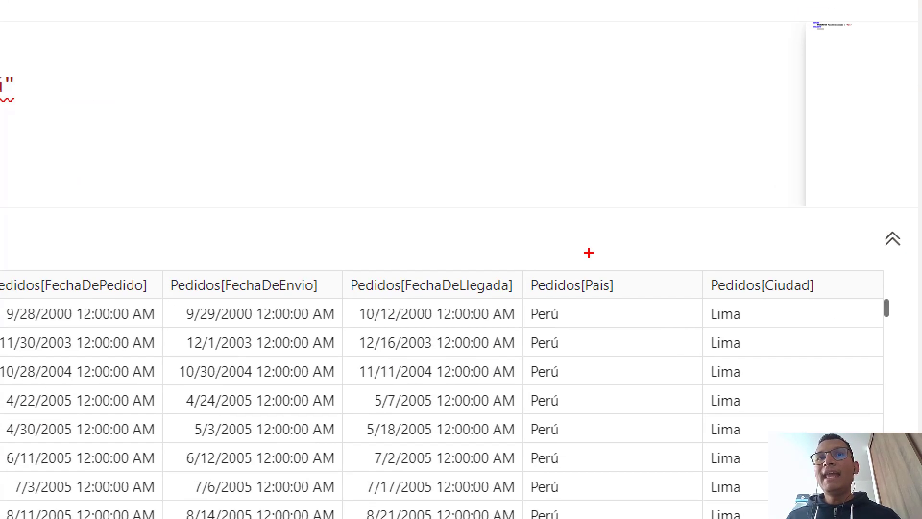
pyautogui.moveTo(595, 264); pyautogui.dragTo(603, 256)
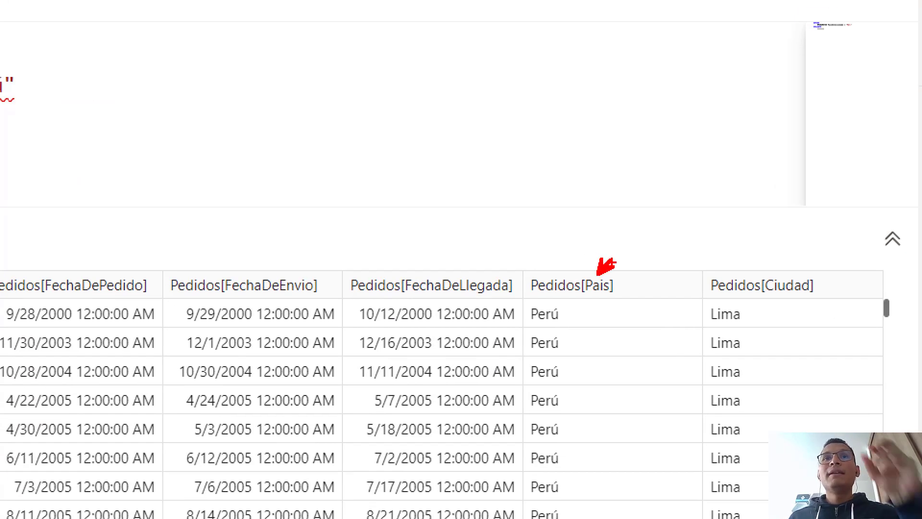